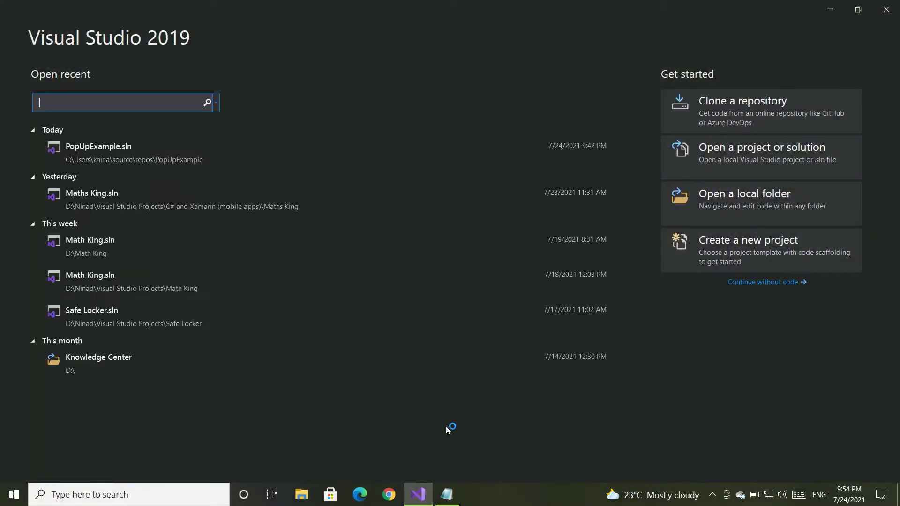
Start a new Mobile App (Xamarin.Forms) project and go on to name it ExamplePopUp.
{"action": "left_click", "coordinate": [690, 251]}
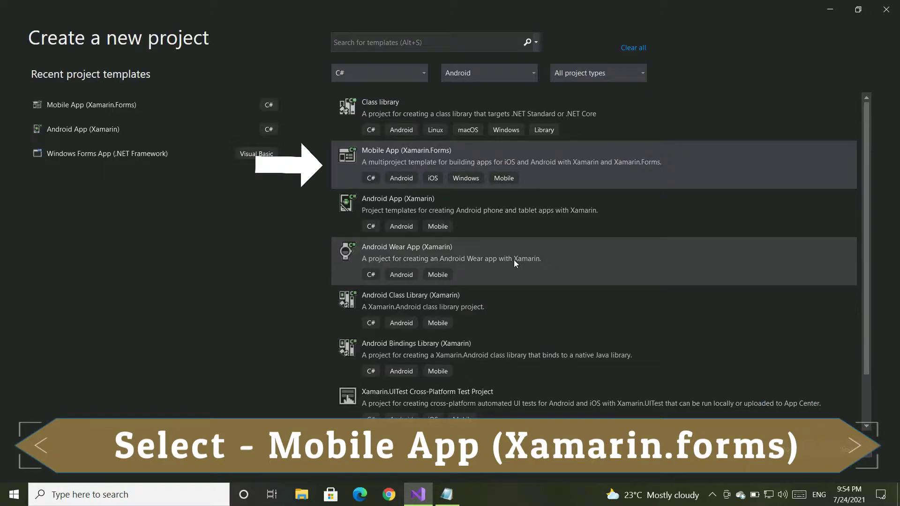
{"action": "left_click", "coordinate": [516, 165]}
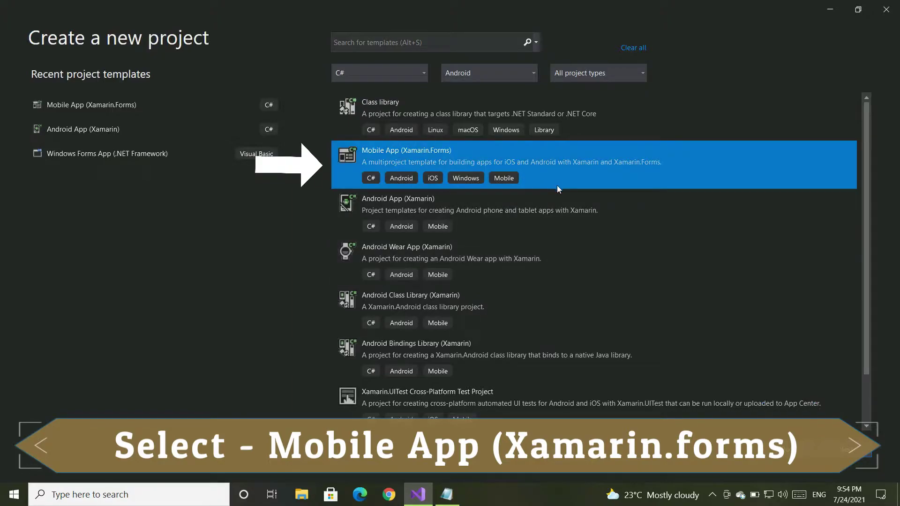
{"action": "left_click", "coordinate": [862, 453]}
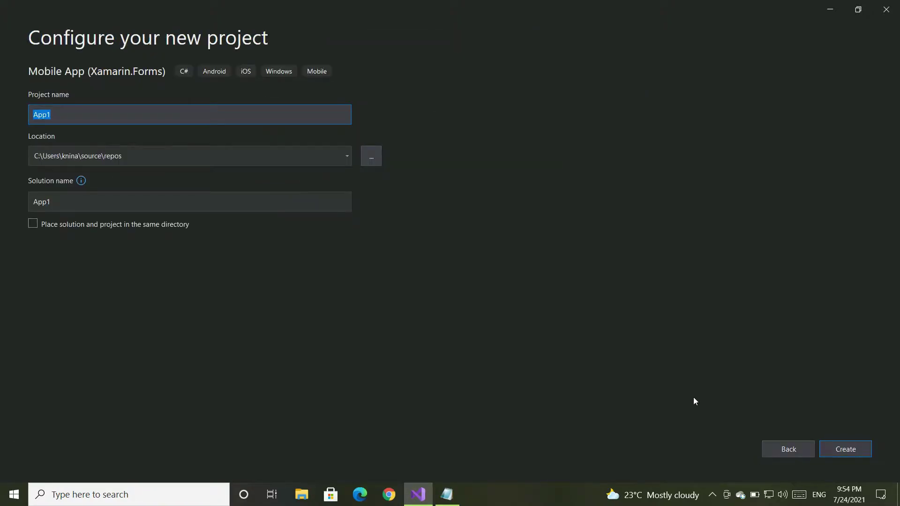
{"action": "type", "text": "Example"}
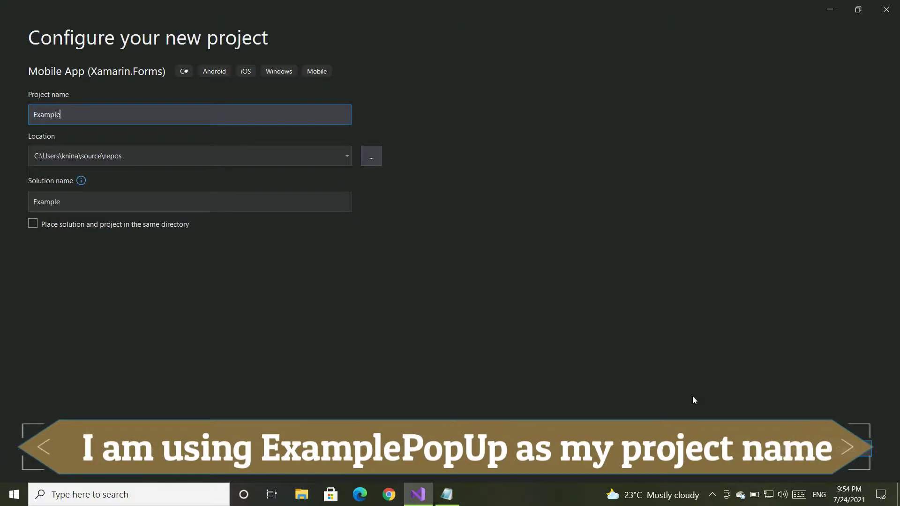
{"action": "type", "text": "PopUp"}
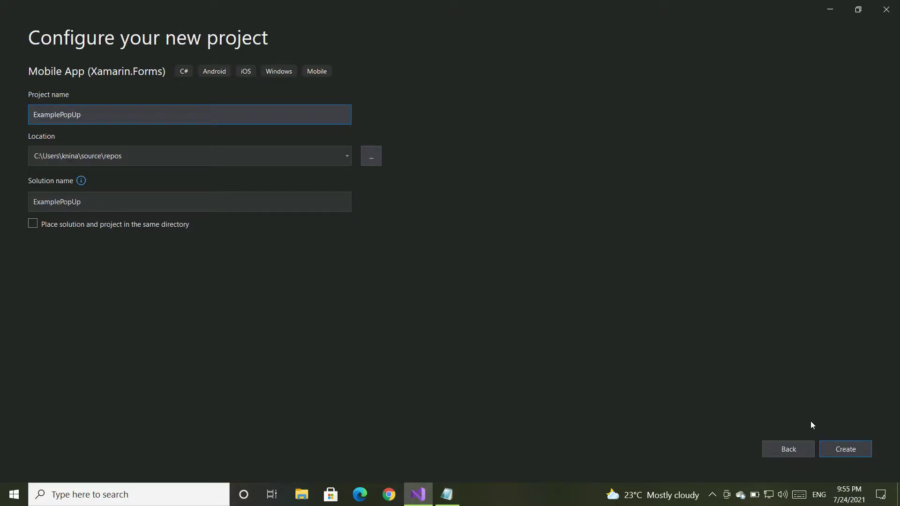
Generate ExamplePopUp from the Blank Xamarin.Forms template with iOS unchecked, targeting Android only.
{"action": "left_click", "coordinate": [840, 454]}
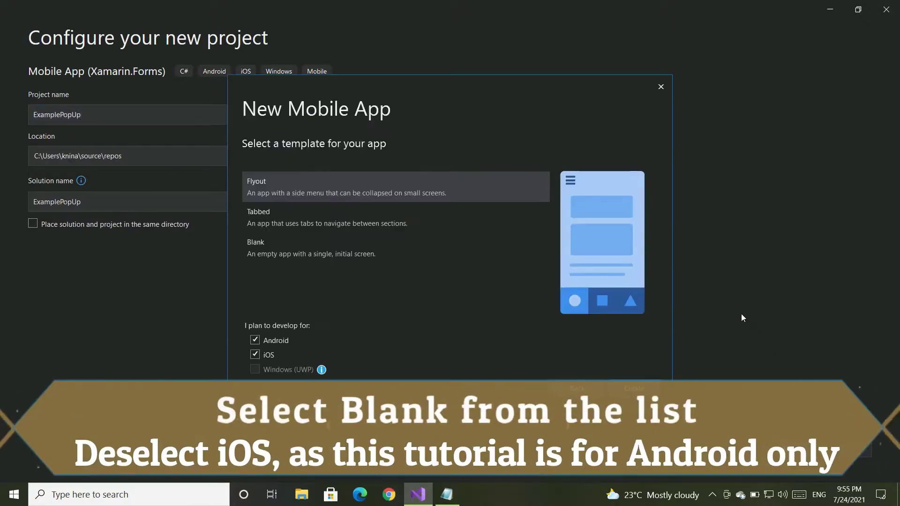
{"action": "left_click", "coordinate": [349, 247]}
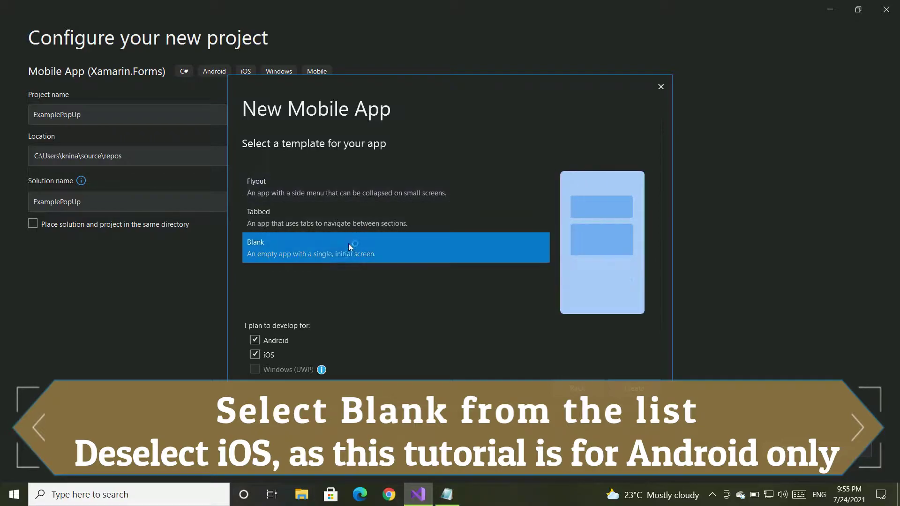
{"action": "left_click", "coordinate": [255, 354]}
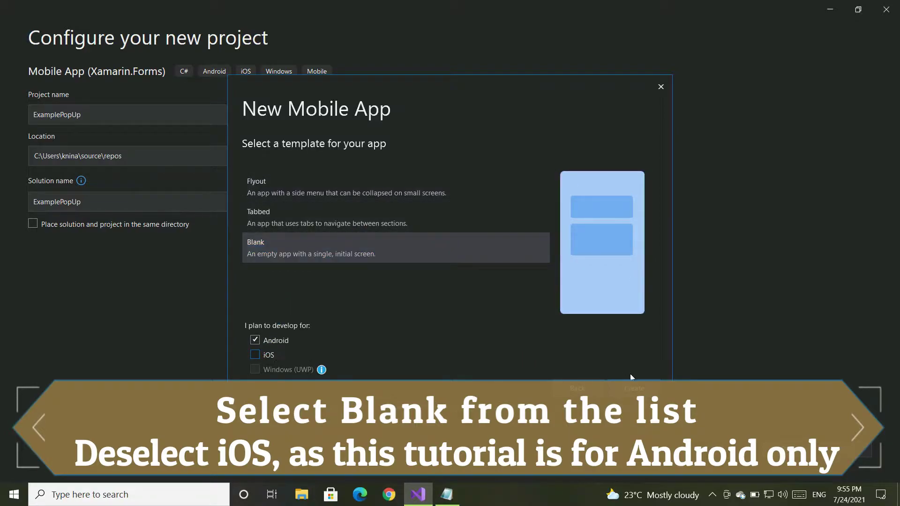
{"action": "left_click", "coordinate": [638, 388]}
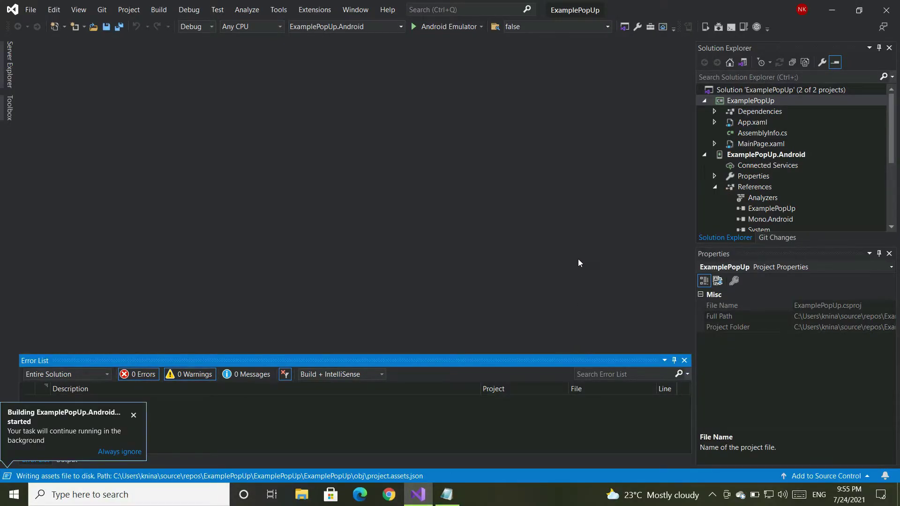
Add a Content Page item named PopUp.xaml to the ExamplePopUp shared project.
{"action": "left_click", "coordinate": [74, 28]}
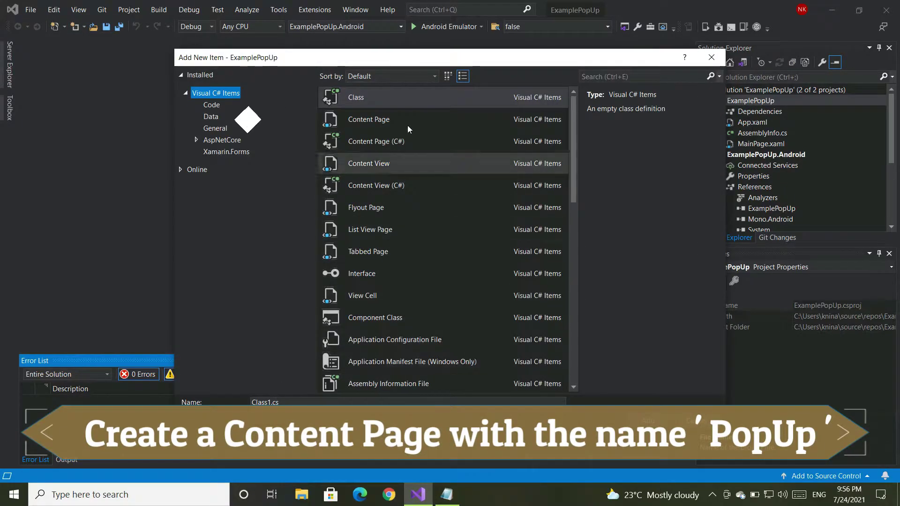
{"action": "left_click", "coordinate": [406, 123]}
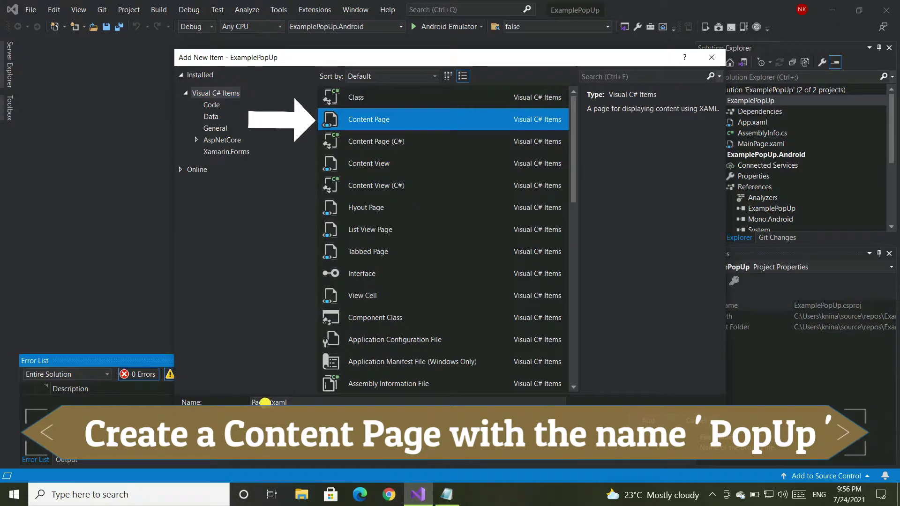
{"action": "left_click", "coordinate": [243, 396]}
{"action": "type", "text": "Pop"}
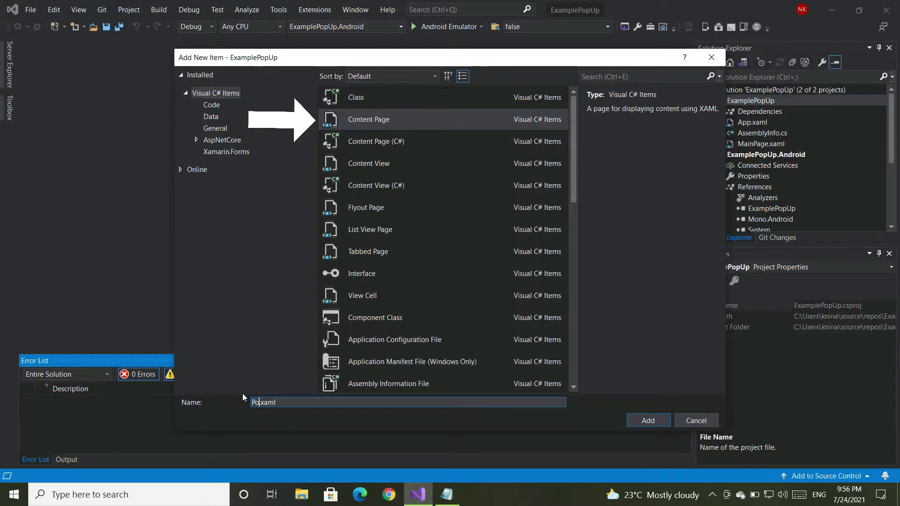
{"action": "type", "text": "Up"}
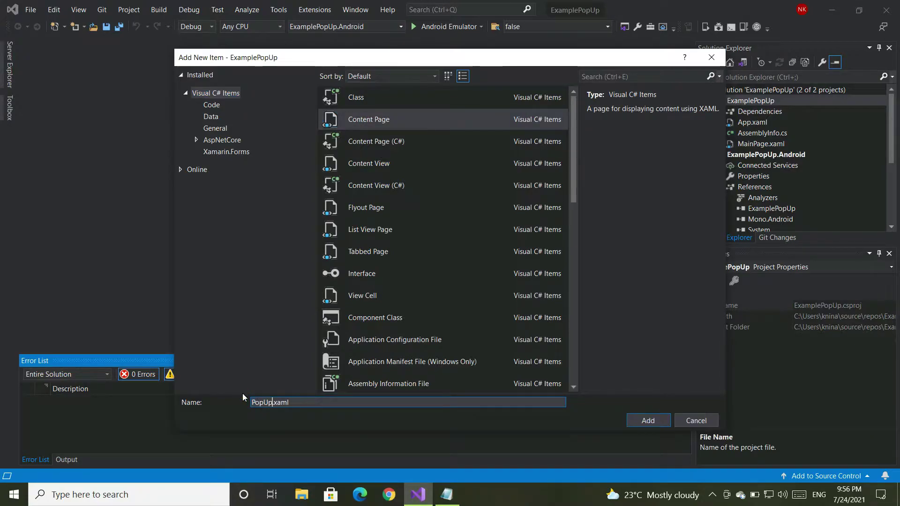
{"action": "left_click", "coordinate": [648, 423]}
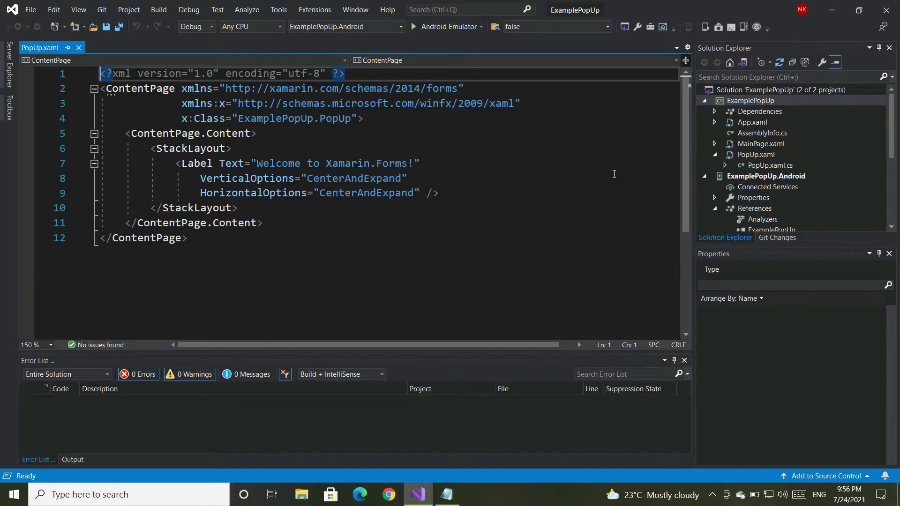
Open Manage NuGet Packages for Solution on the whole ExamplePopUp solution.
{"action": "left_click", "coordinate": [516, 176]}
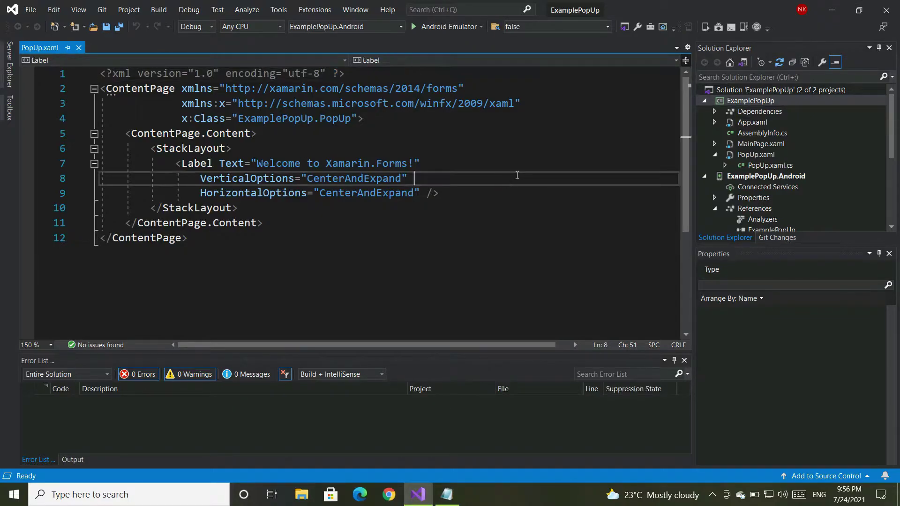
{"action": "left_click", "coordinate": [741, 90]}
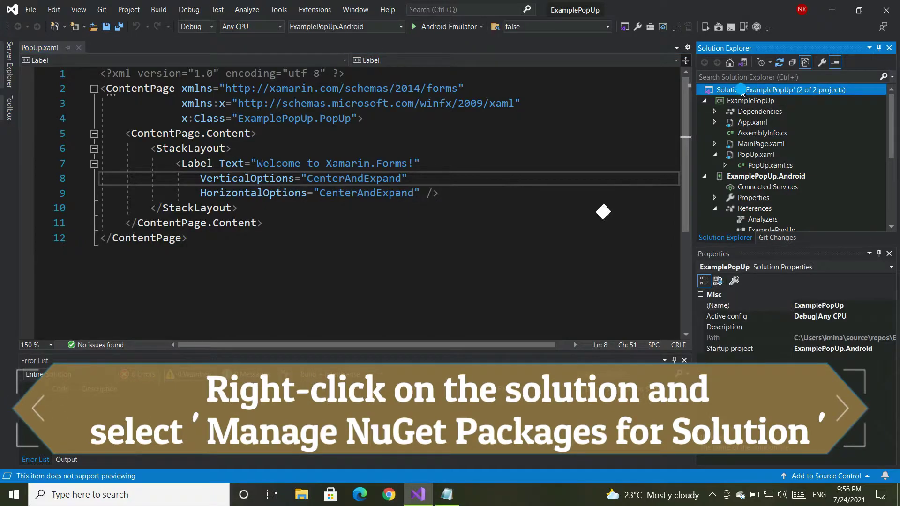
{"action": "right_click", "coordinate": [742, 90]}
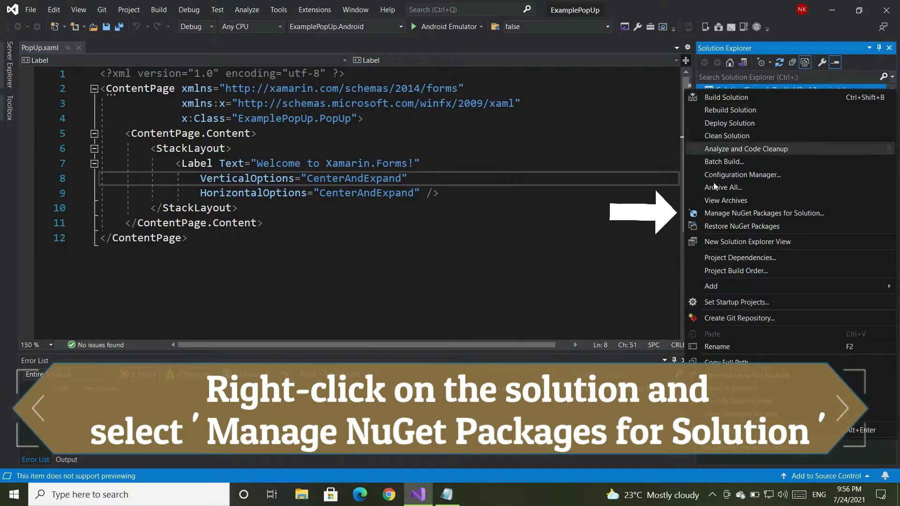
{"action": "left_click", "coordinate": [717, 212]}
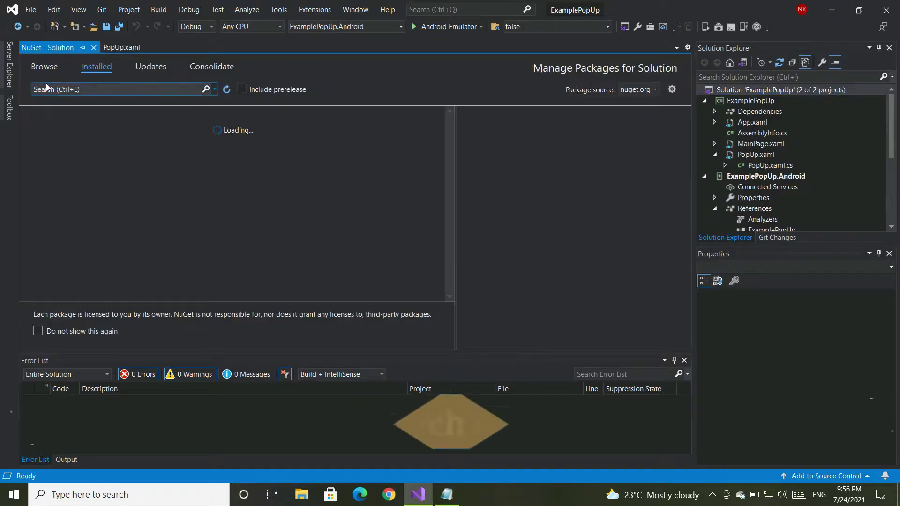
Search 'rg' and install Rg.Plugins.Popup into both projects, confirming the changes.
{"action": "left_click", "coordinate": [50, 69]}
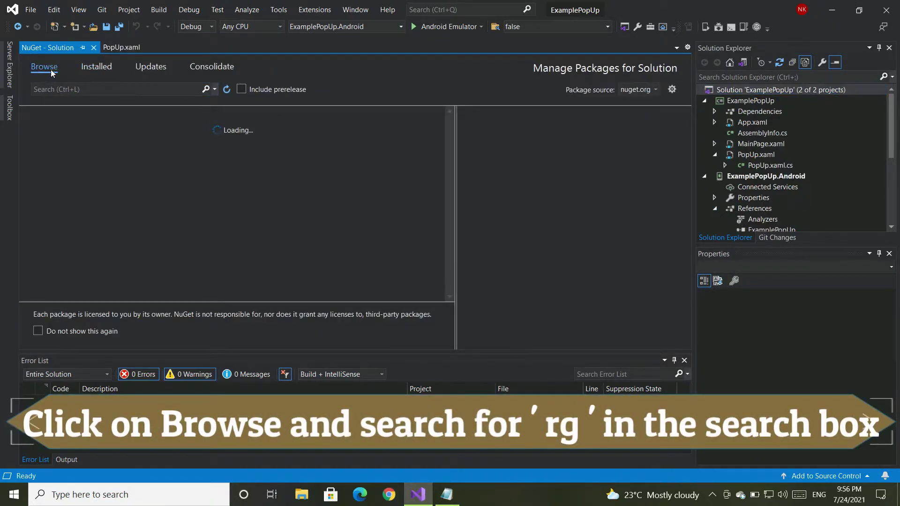
{"action": "left_click", "coordinate": [173, 89]}
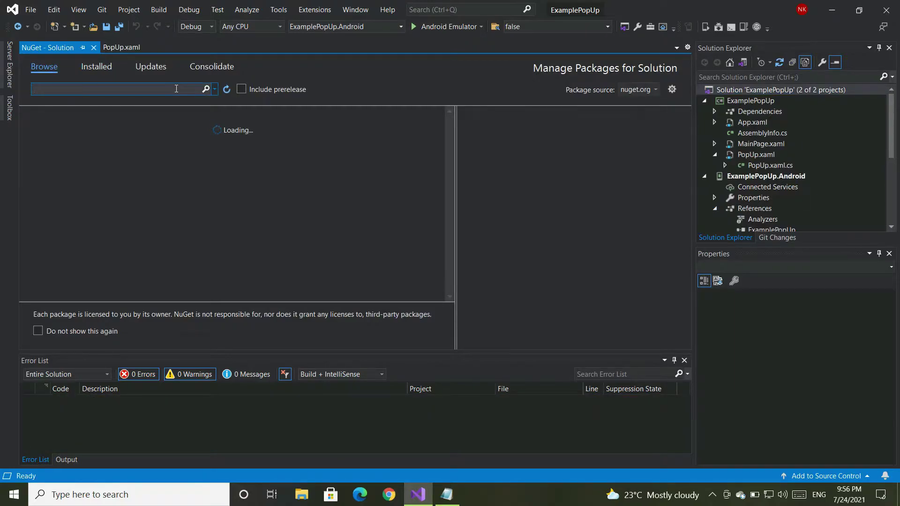
{"action": "type", "text": "rg"}
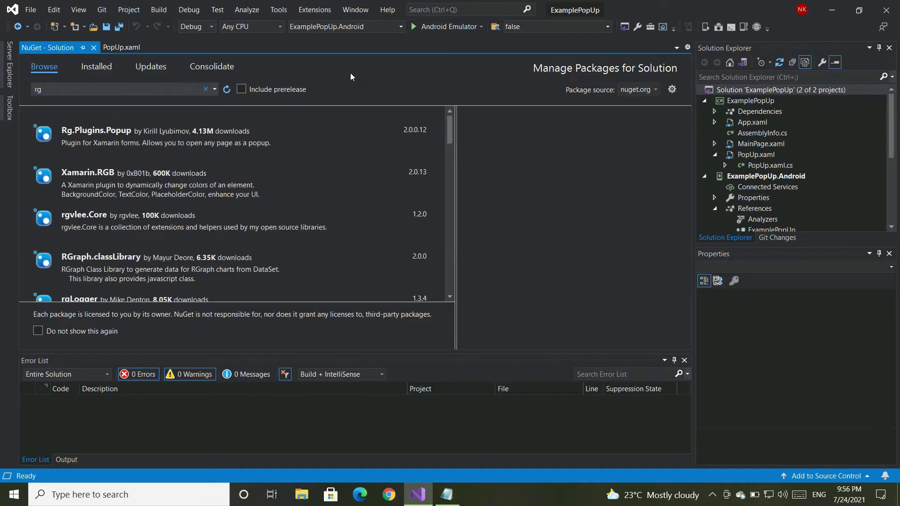
{"action": "left_click", "coordinate": [199, 139]}
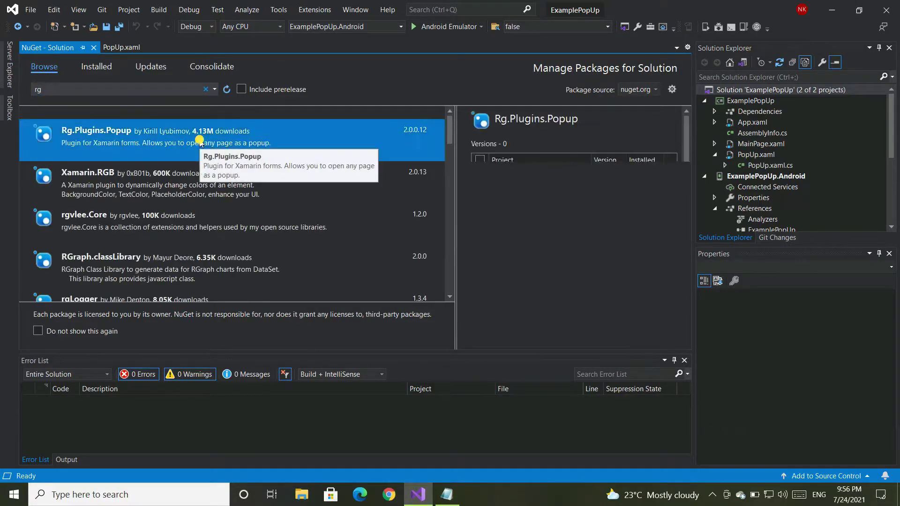
{"action": "left_click", "coordinate": [480, 160]}
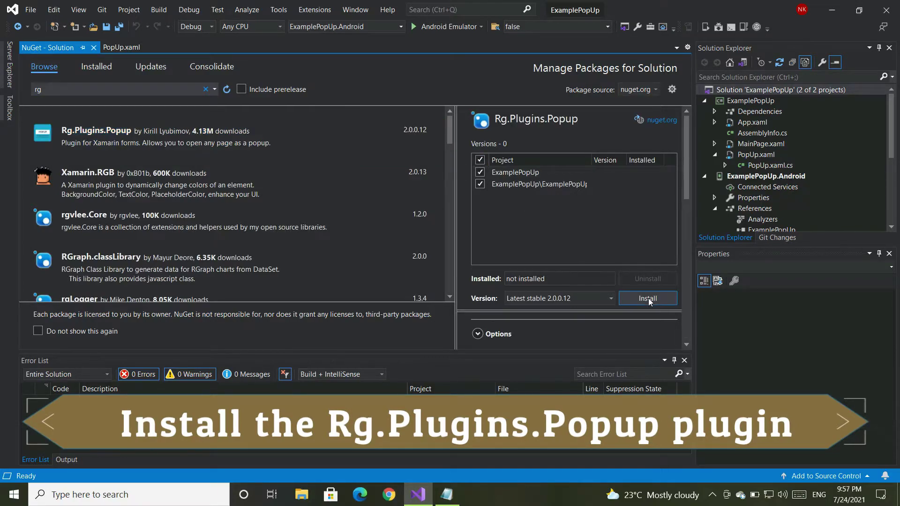
{"action": "left_click", "coordinate": [649, 299]}
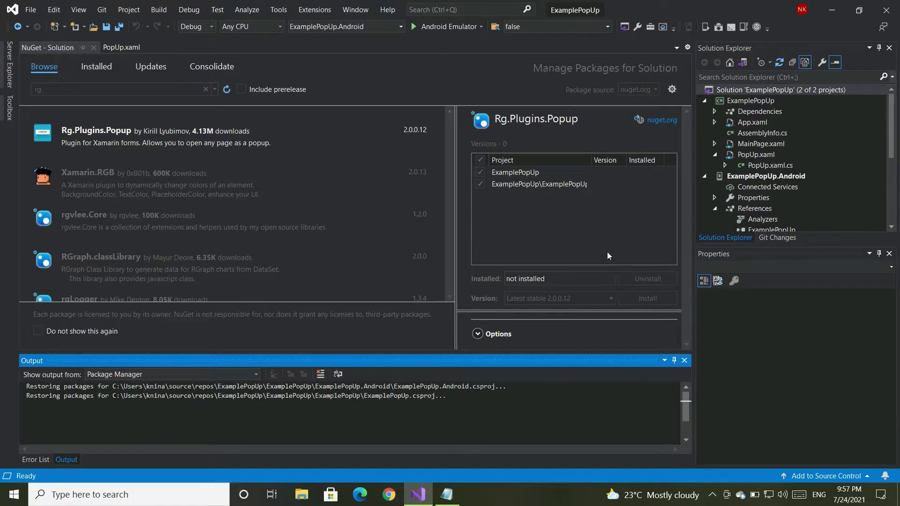
{"action": "left_click", "coordinate": [508, 370]}
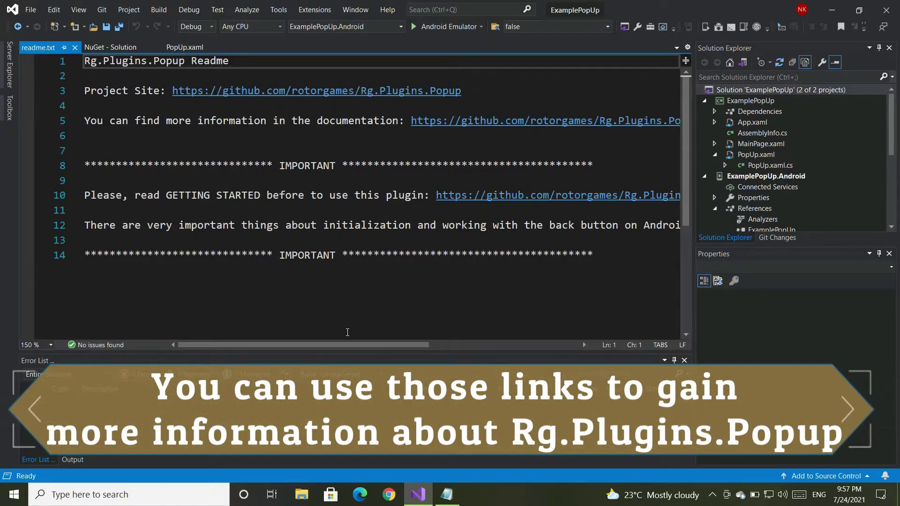
{"action": "mouse_move", "coordinate": [355, 345]}
{"action": "left_mouse_down"}
{"action": "mouse_move", "coordinate": [442, 347]}
{"action": "mouse_move", "coordinate": [346, 347]}
{"action": "left_mouse_up"}
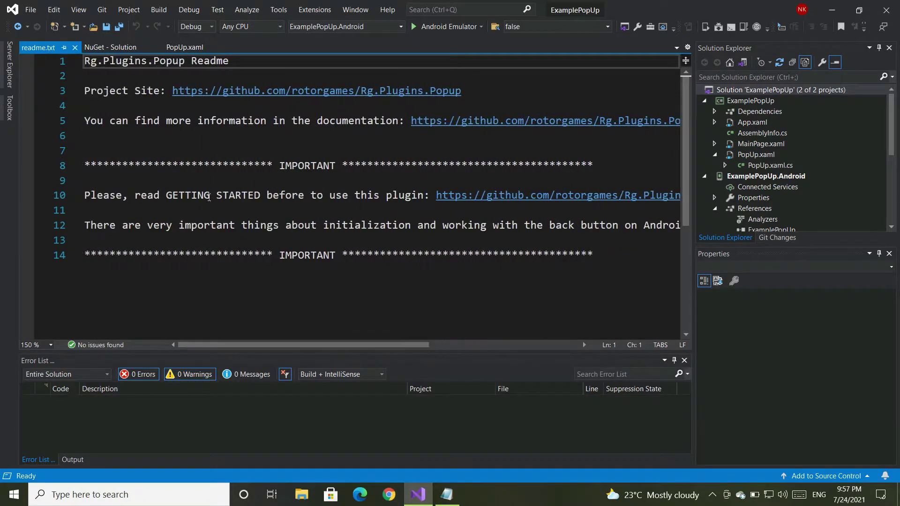
Close the Rg.Plugins.Popup readme.txt tab.
{"action": "left_click", "coordinate": [75, 48]}
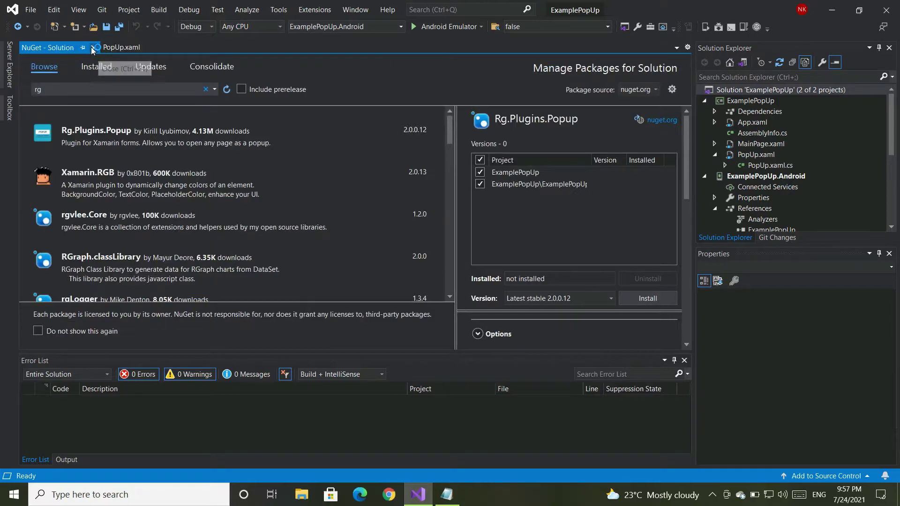
Close the NuGet manager and open the Android project's MainActivity.cs.
{"action": "left_click", "coordinate": [83, 47]}
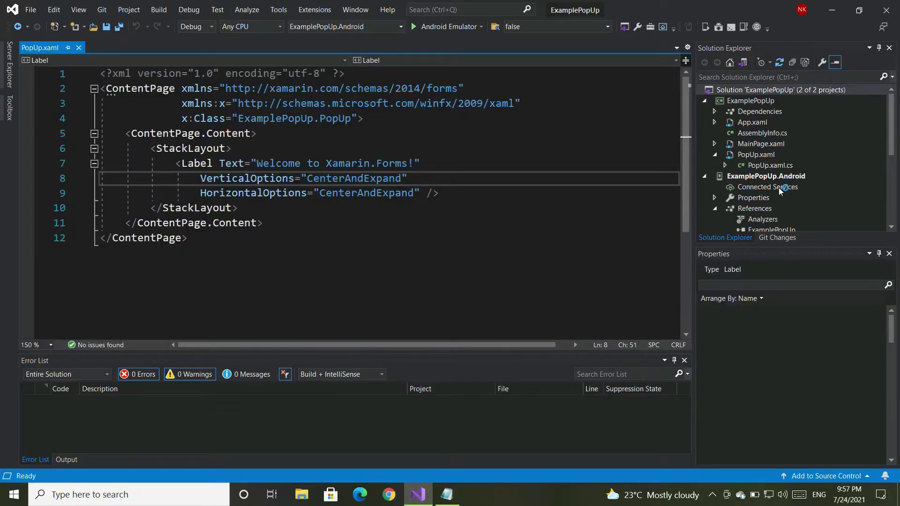
{"action": "scroll", "coordinate": [779, 190], "scroll_direction": "down", "scroll_amount": 2}
{"action": "scroll", "coordinate": [779, 190], "scroll_direction": "down", "scroll_amount": 3}
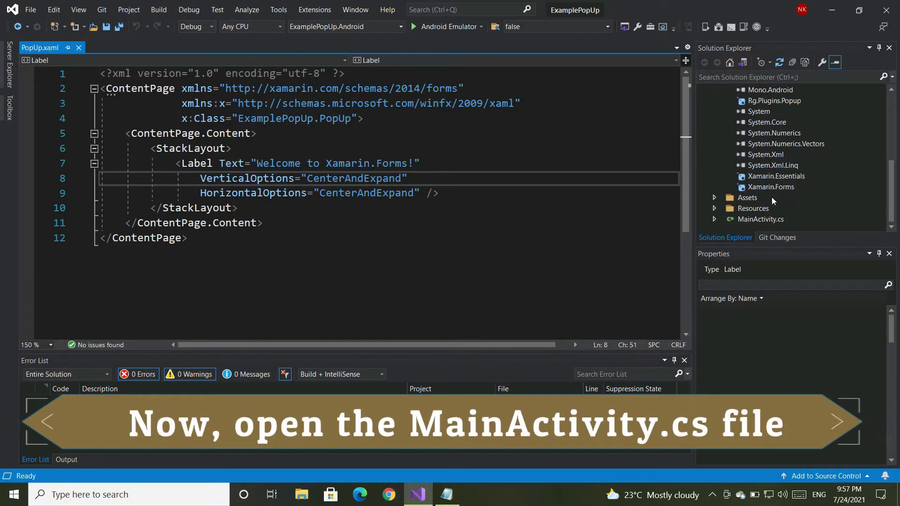
{"action": "double_click", "coordinate": [761, 220]}
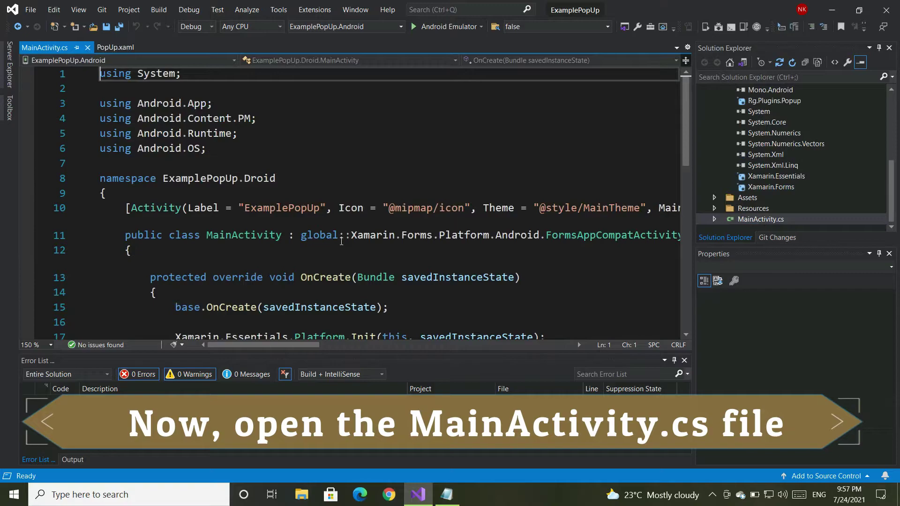
{"action": "scroll", "coordinate": [345, 239], "scroll_direction": "down", "scroll_amount": 3}
Add Rg.Plugins.Popup.Popup.Init(this); to OnCreate and save MainActivity.cs.
{"action": "left_click", "coordinate": [239, 187]}
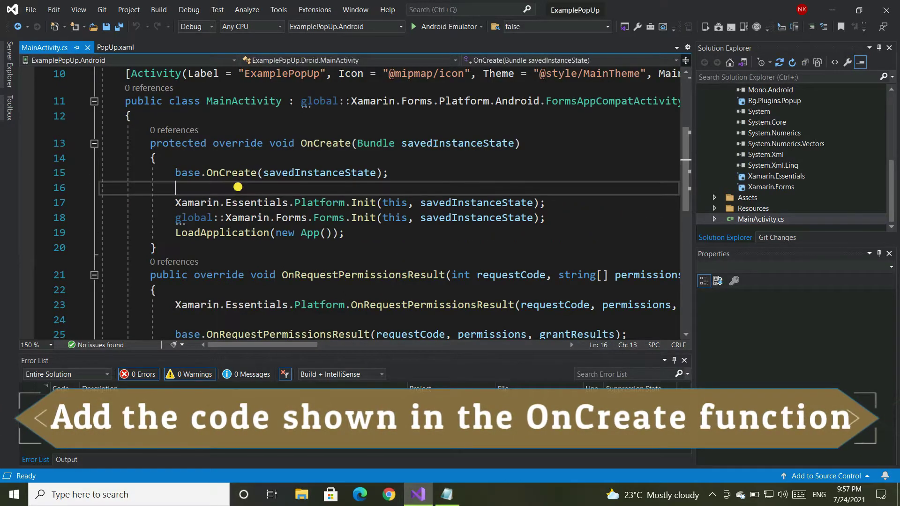
{"action": "type", "text": "Rg.Plugins.Popup.Popup.Init(this);"}
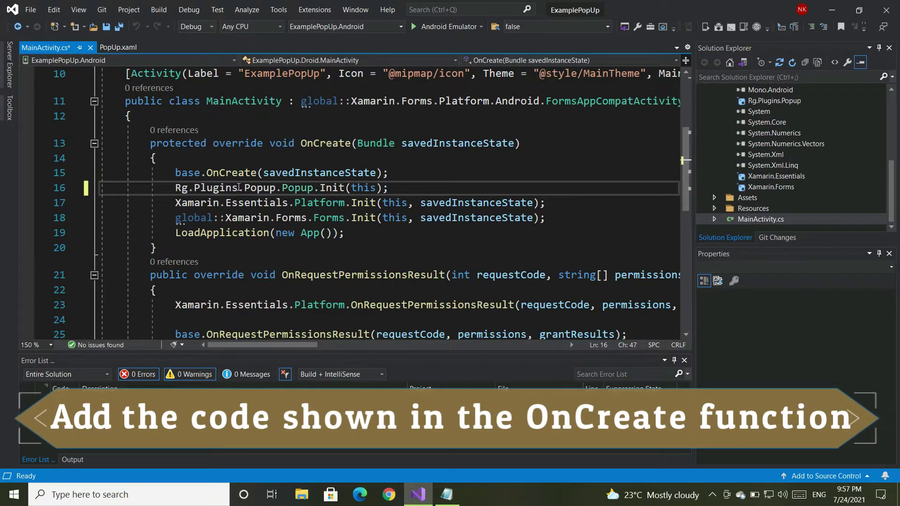
{"action": "key", "text": "ctrl+s"}
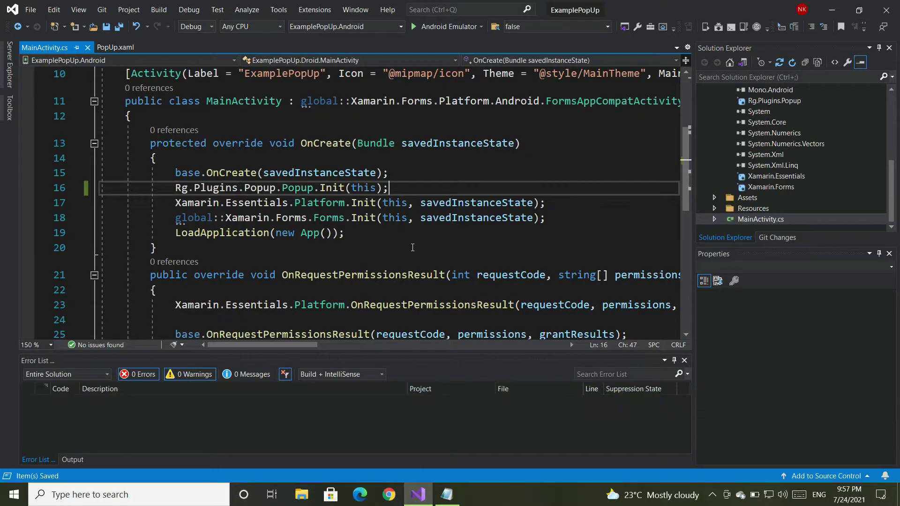
{"action": "scroll", "coordinate": [425, 256], "scroll_direction": "down", "scroll_amount": 4}
Insert an OnBackPressed override calling SendBackPressed after OnRequestPermissionsResult, then save all.
{"action": "left_click", "coordinate": [166, 172]}
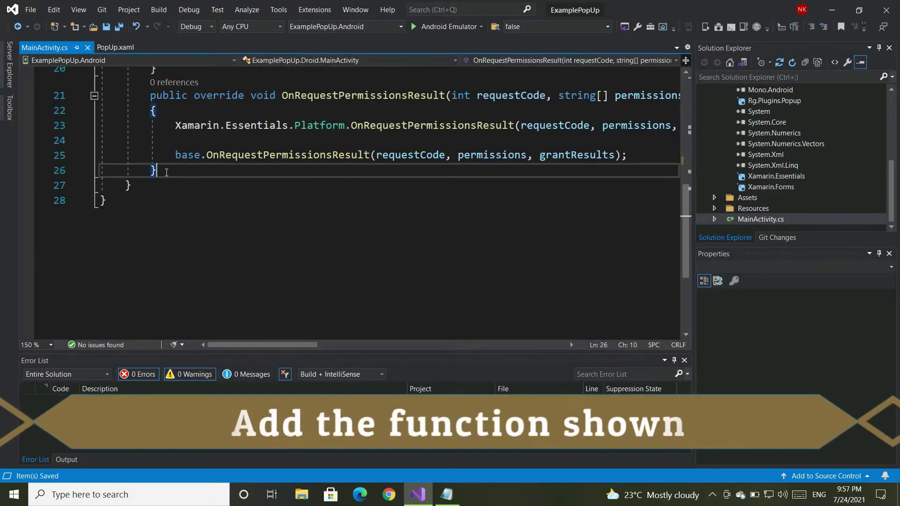
{"action": "key", "text": "Return"}
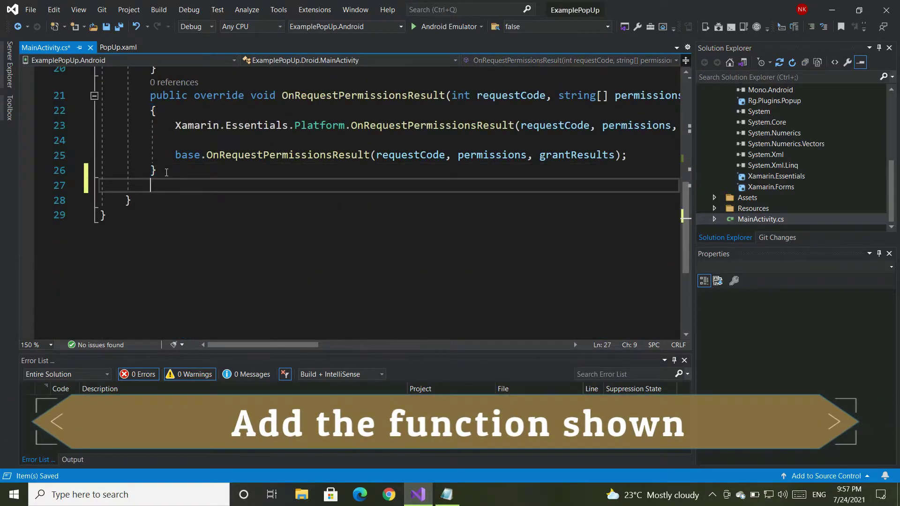
{"action": "type", "text": "public override void OnBackPressed()         {             Rg.Plugins.Popup.Popup.SendBackPressed(base.OnBackPressed);         }"}
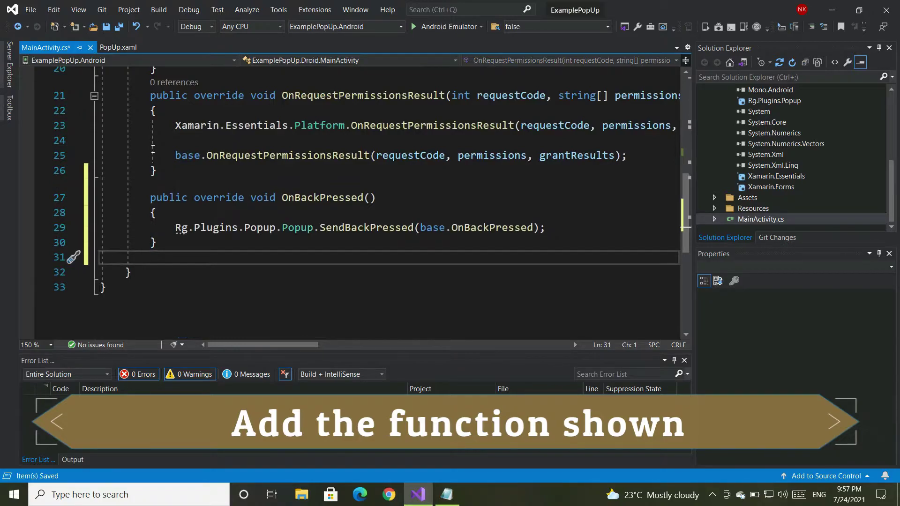
{"action": "key", "text": "BackSpace"}
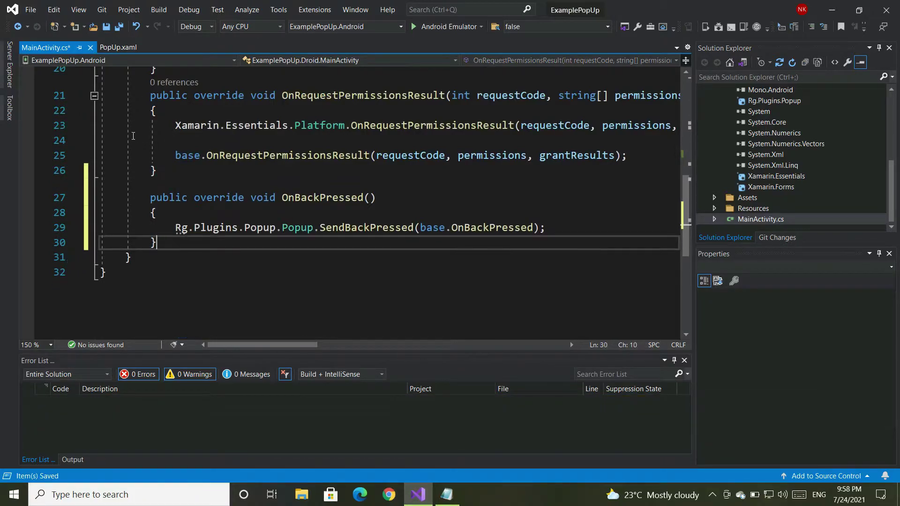
{"action": "left_click", "coordinate": [119, 25]}
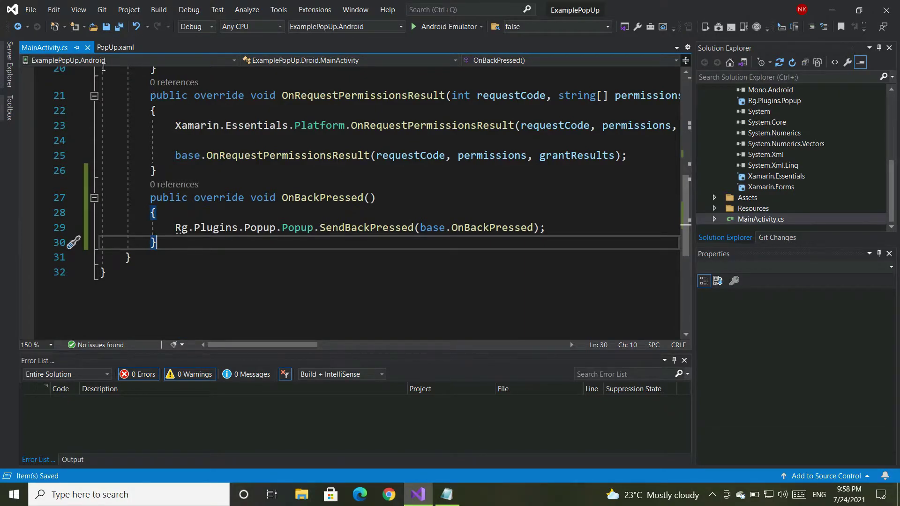
Close MainActivity.cs and replace all of PopUp.xaml's markup with the PopupPage XAML.
{"action": "left_click", "coordinate": [88, 48]}
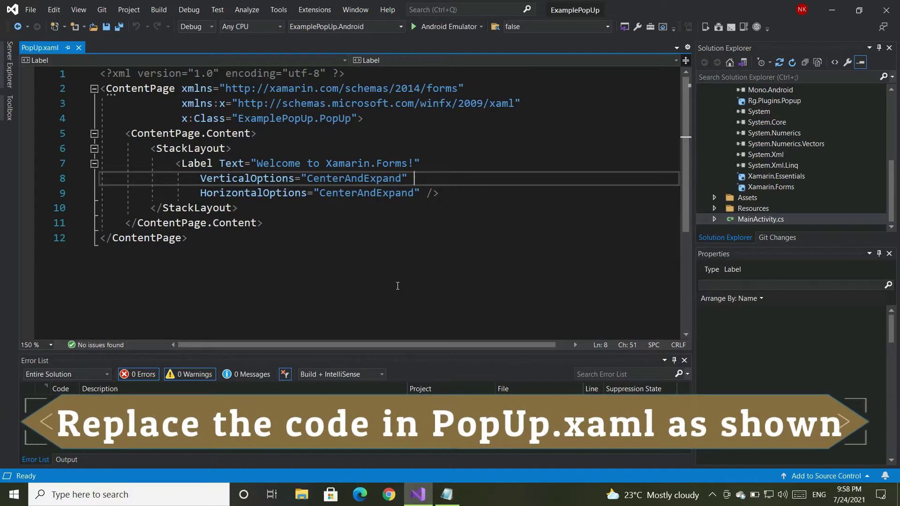
{"action": "key", "text": "ctrl+a"}
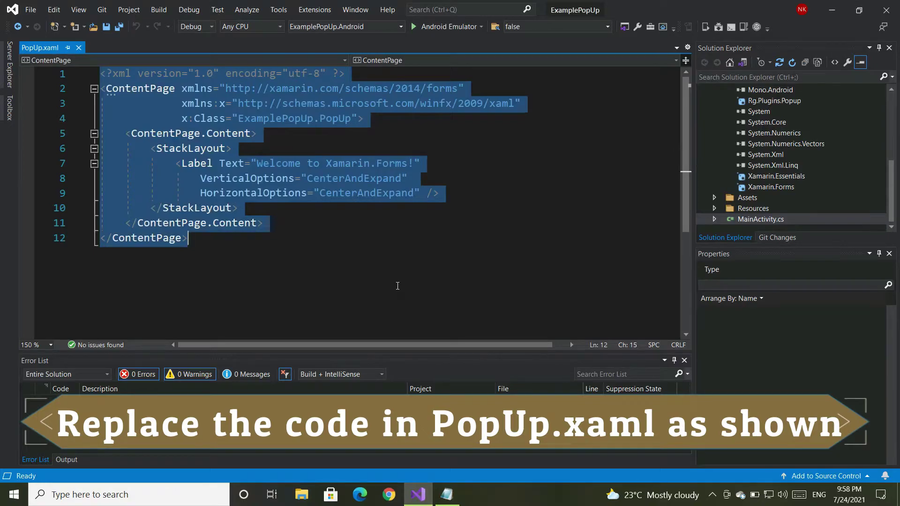
{"action": "type", "text": "<?xml version=\"1.0\" encoding=\"utf-8\"?> <popup:PopupPage     xmlns=\"http://xamarin.com/schemas/2014/forms\"     xmlns:popup=\"clr-namespace:Rg.Plugins.Popup.Pages;assembly=Rg.Plugins.Popup\"     xmlns:x=\"http://schemas.microsoft.com/winfx/2009/xaml\"     x:Class=\"PopUpExample.PopUp\">     <StackLayout BackgroundColor=\"White\" HorizontalOptions=\"Center\"                  VerticalOptions=\"Center\" Margin=\"20\" Spacing=\"0\">         <Label Text=\"Pop Up Demo\" HorizontalOptions=\"Center\" Margin=\"20\"/>     </StackLayout> </popup:PopupPage>"}
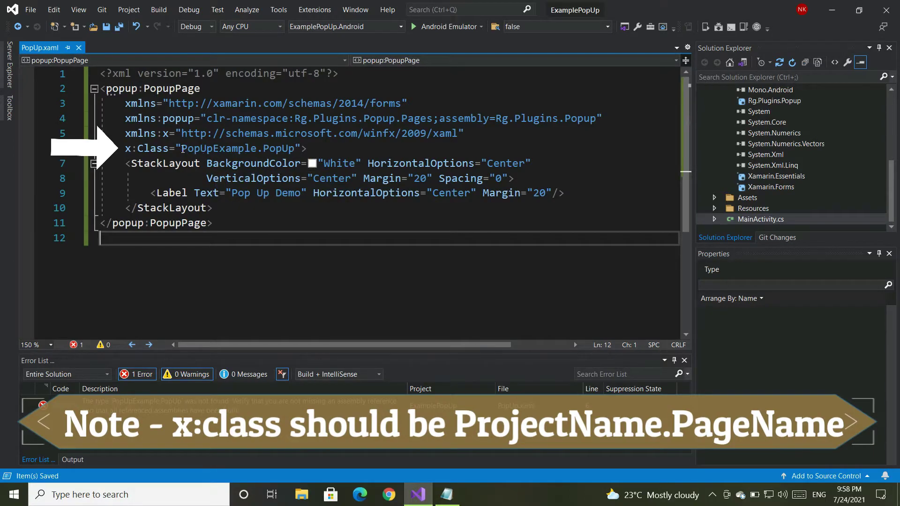
Correct x:Class to ExamplePopUp.PopUp and save PopUp.xaml.
{"action": "left_click_drag", "start_coordinate": [182, 149], "coordinate": [255, 148]}
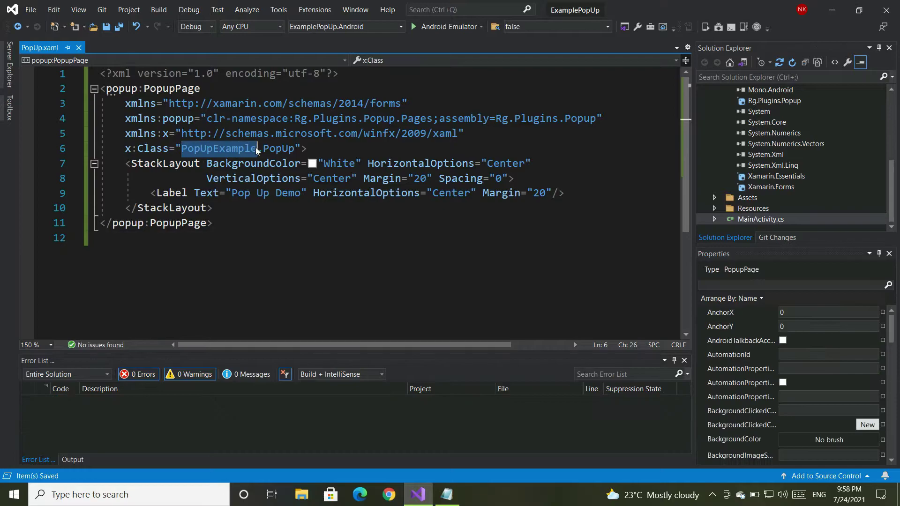
{"action": "key", "text": "BackSpace"}
{"action": "type", "text": "Example"}
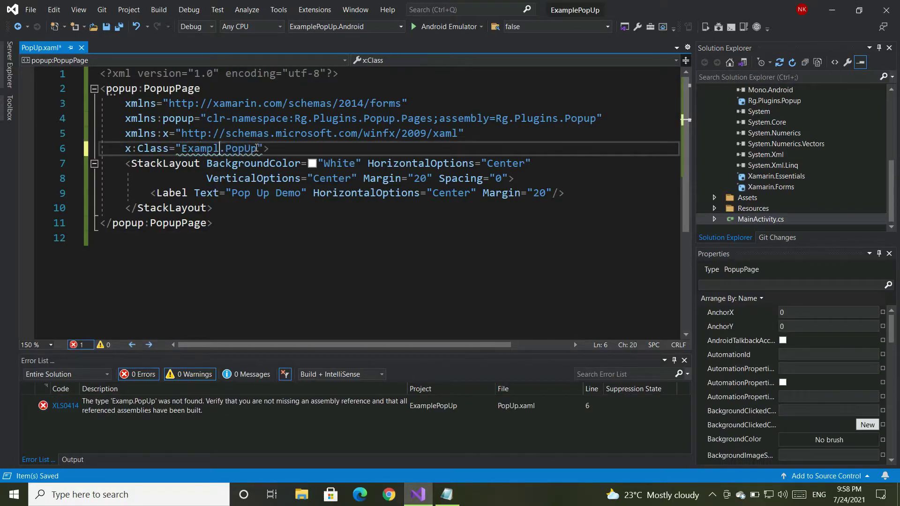
{"action": "type", "text": "Pop"}
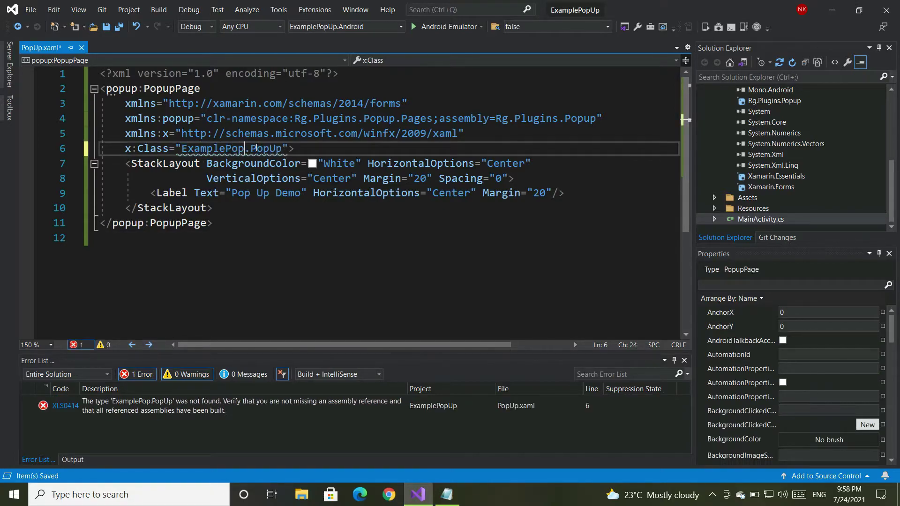
{"action": "type", "text": "Up"}
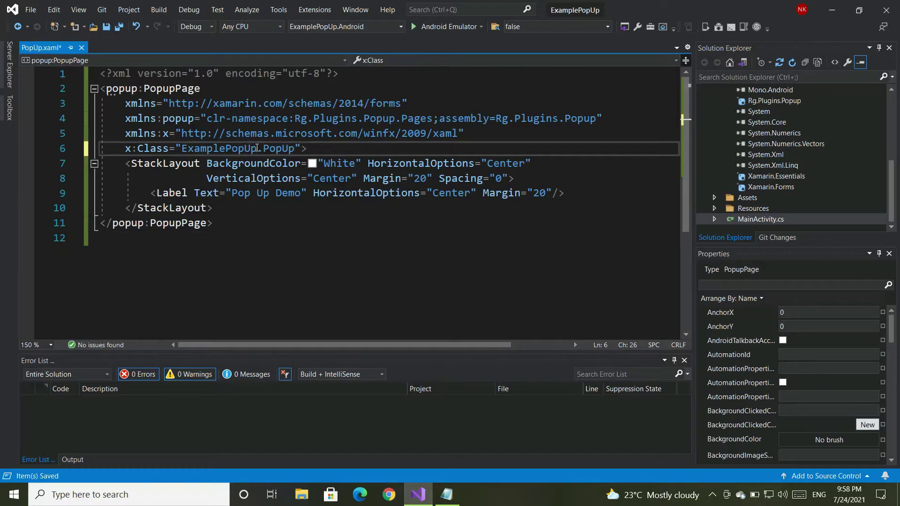
{"action": "left_click", "coordinate": [120, 26]}
{"action": "left_click", "coordinate": [250, 165]}
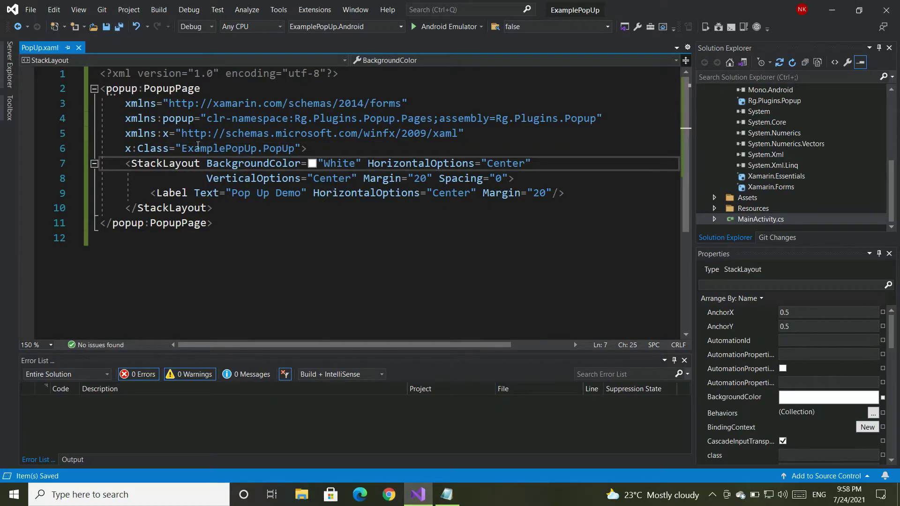
Close PopUp.xaml and open PopUp.xaml.cs from Solution Explorer.
{"action": "left_click", "coordinate": [80, 47]}
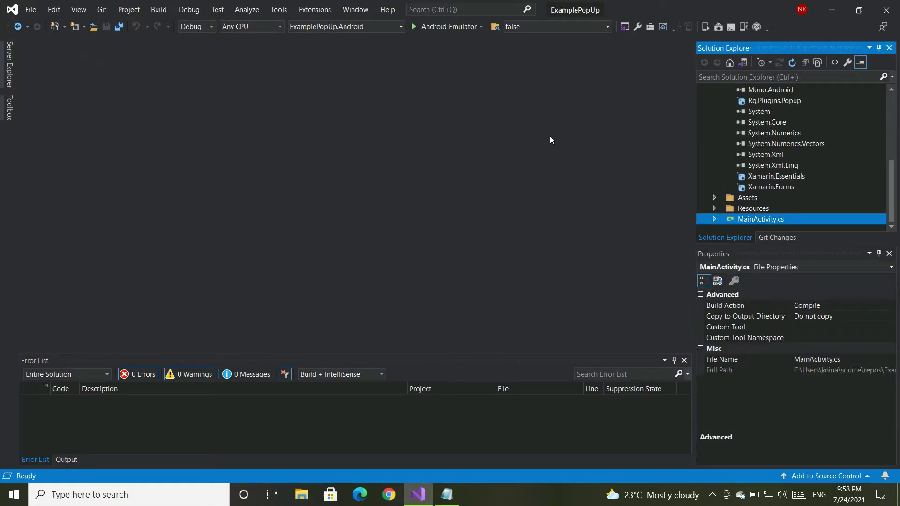
{"action": "scroll", "coordinate": [753, 150], "scroll_direction": "up", "scroll_amount": 2}
{"action": "left_click", "coordinate": [715, 123]}
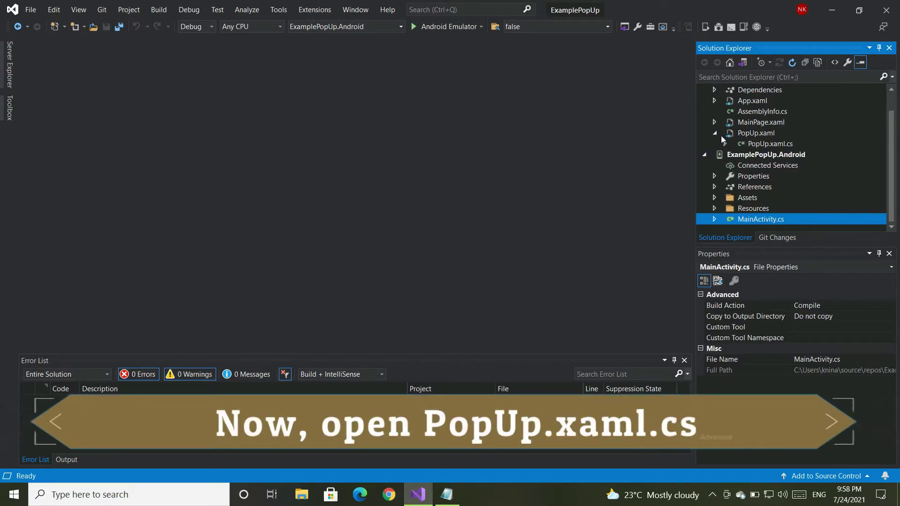
{"action": "double_click", "coordinate": [770, 143]}
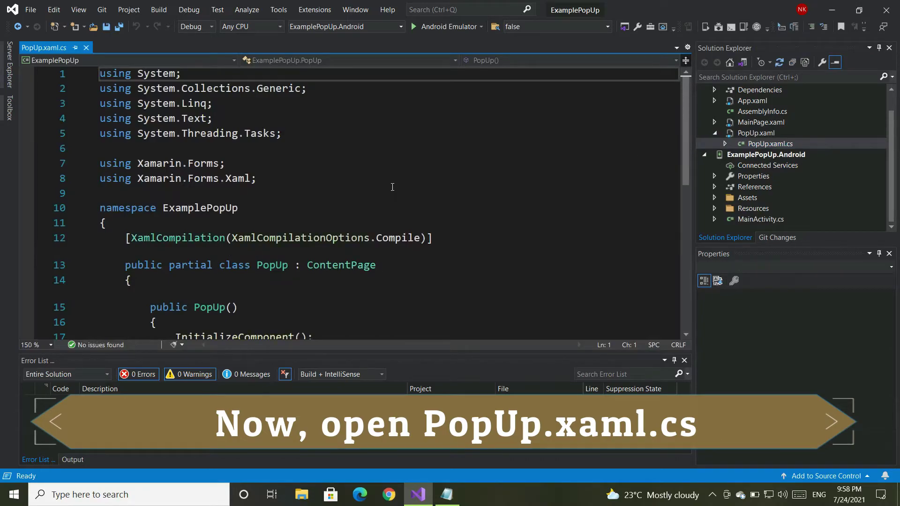
{"action": "scroll", "coordinate": [393, 187], "scroll_direction": "down", "scroll_amount": 1}
{"action": "scroll", "coordinate": [392, 187], "scroll_direction": "down", "scroll_amount": 1}
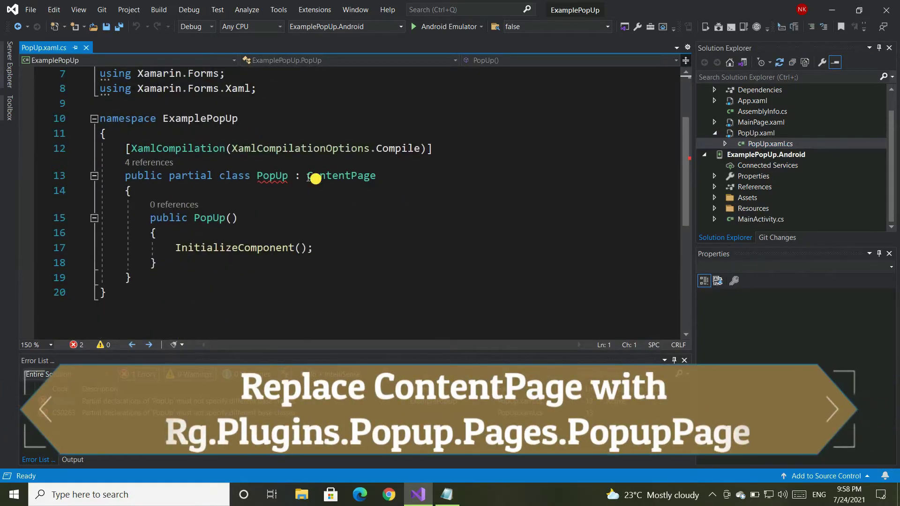
Change PopUp's base class from ContentPage to Rg.Plugins.Popup.Pages.PopupPage.
{"action": "left_click_drag", "start_coordinate": [308, 177], "coordinate": [380, 175]}
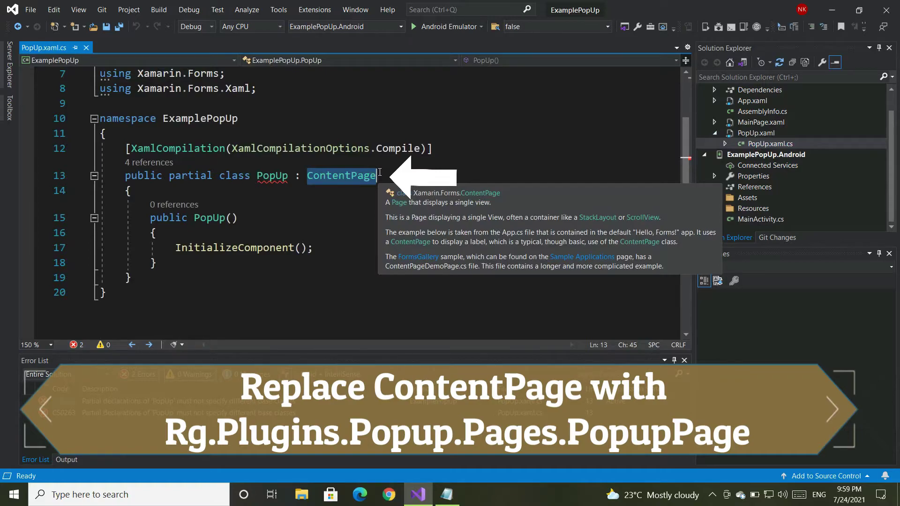
{"action": "type", "text": "Rg"}
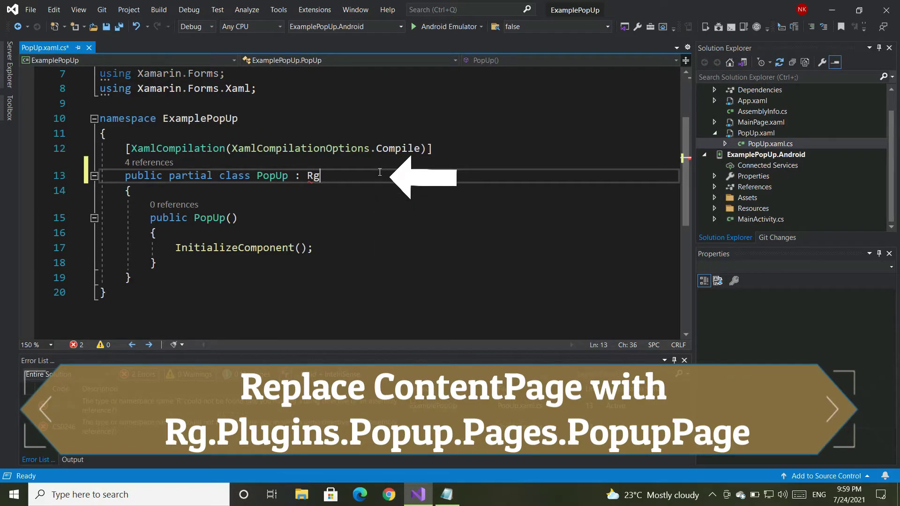
{"action": "type", "text": ".Pl"}
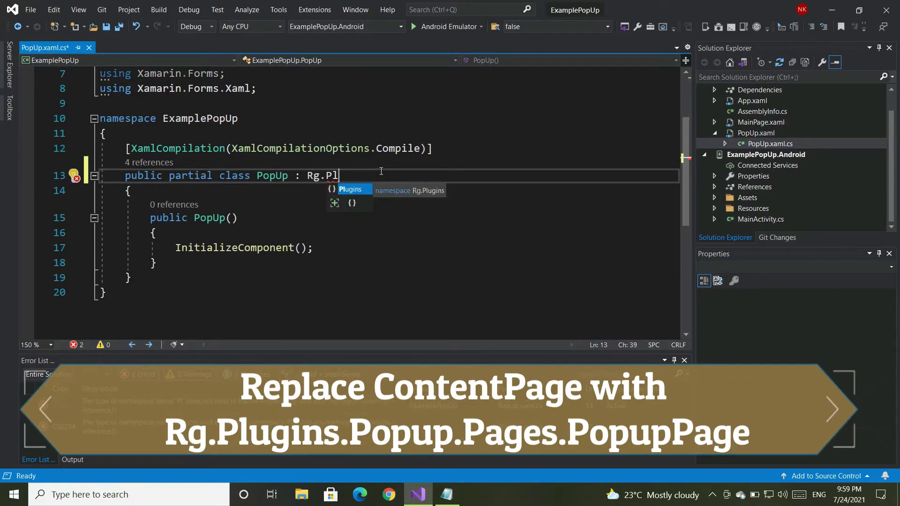
{"action": "key", "text": "Tab"}
{"action": "type", "text": "."}
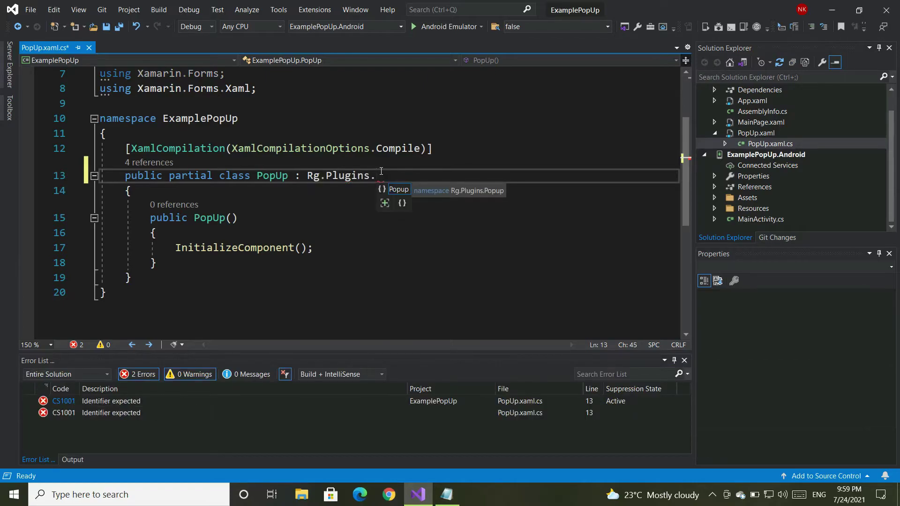
{"action": "key", "text": "Tab"}
{"action": "type", "text": "."}
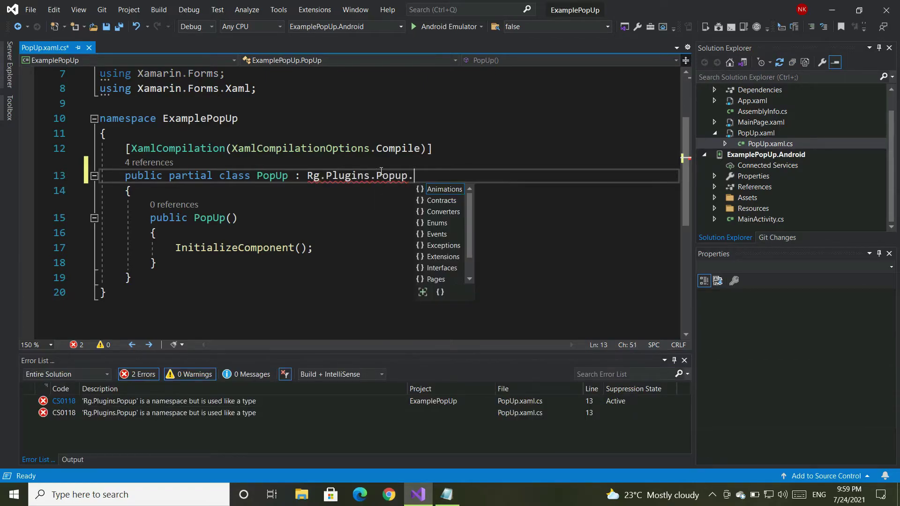
{"action": "type", "text": "P"}
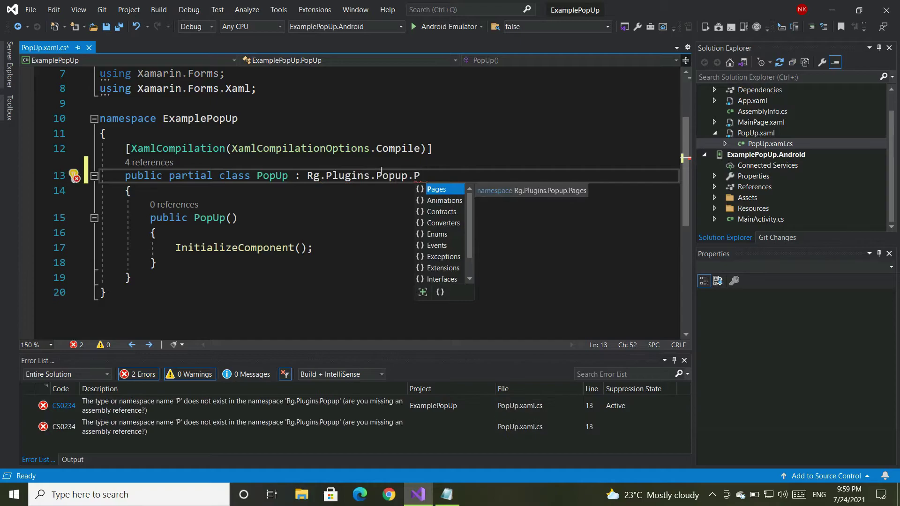
{"action": "key", "text": "Tab"}
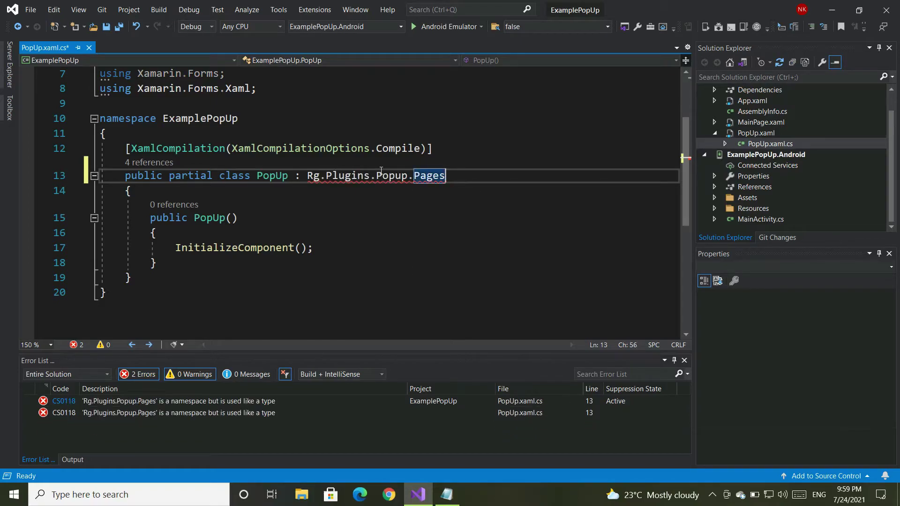
{"action": "type", "text": "."}
{"action": "key", "text": "Tab"}
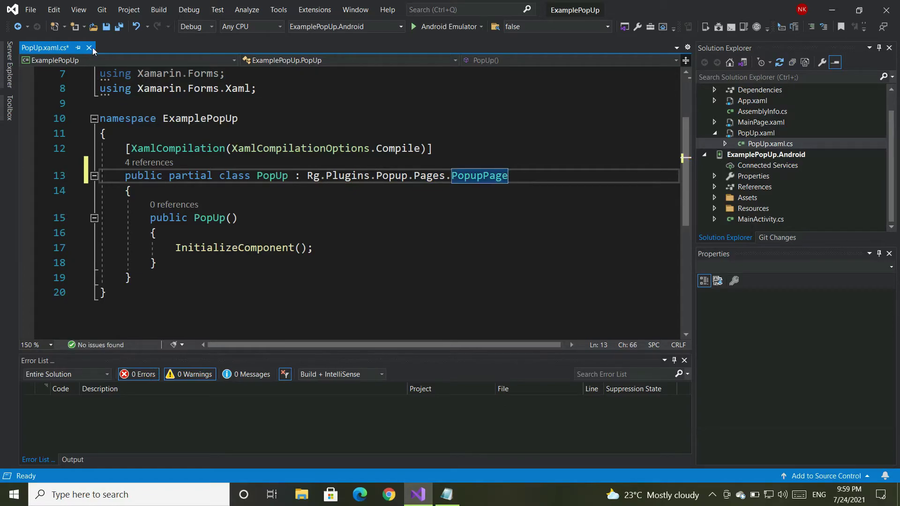
Save all changes and collapse the PopUp.xaml node in Solution Explorer.
{"action": "left_click", "coordinate": [119, 26]}
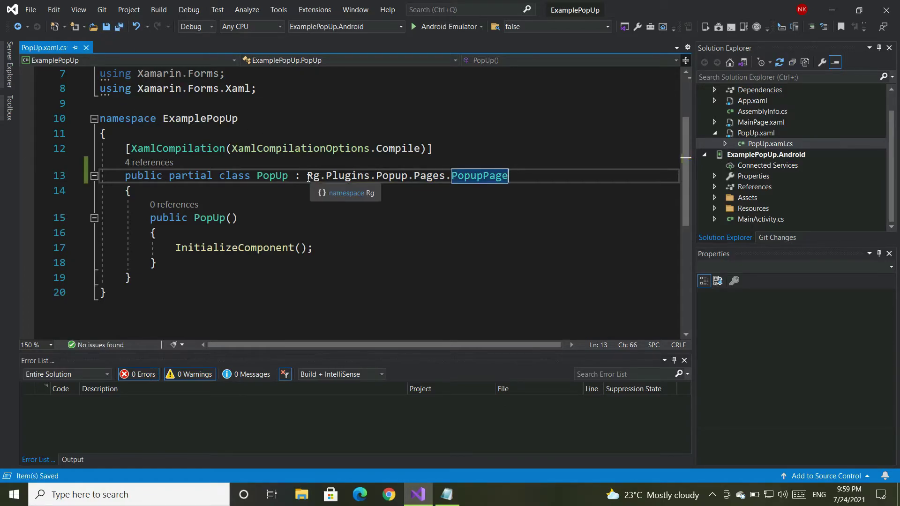
{"action": "left_click_drag", "start_coordinate": [308, 176], "coordinate": [510, 176]}
{"action": "left_click", "coordinate": [466, 215]}
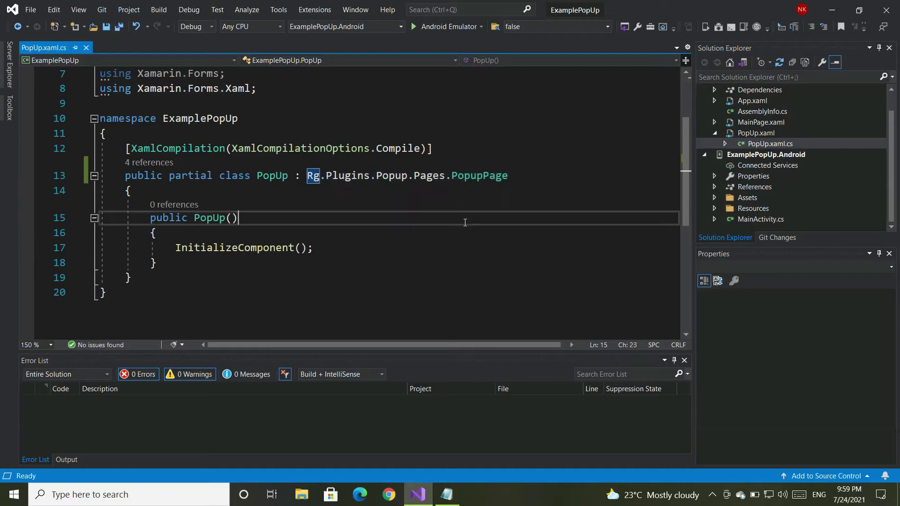
{"action": "left_click", "coordinate": [716, 132]}
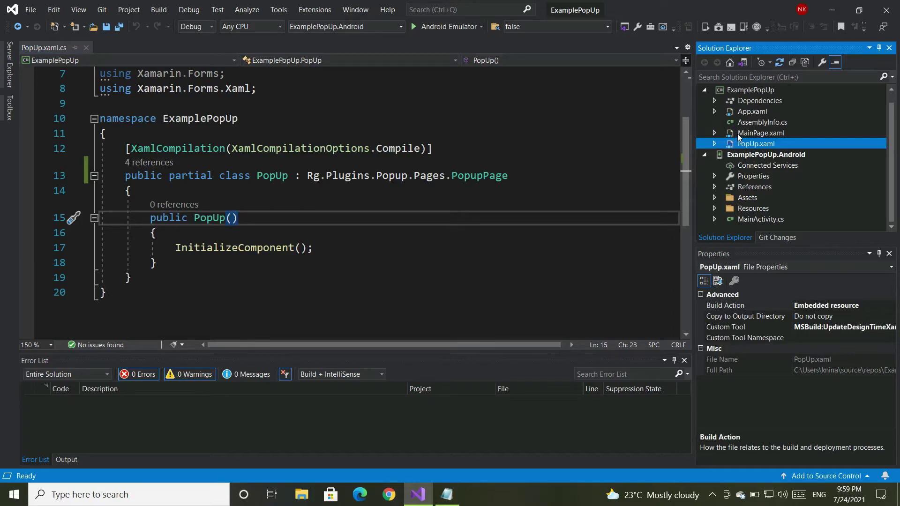
Replace MainPage.xaml's default markup with the Welcome to Knowledge Center! frame and Show PopUp button.
{"action": "double_click", "coordinate": [738, 134]}
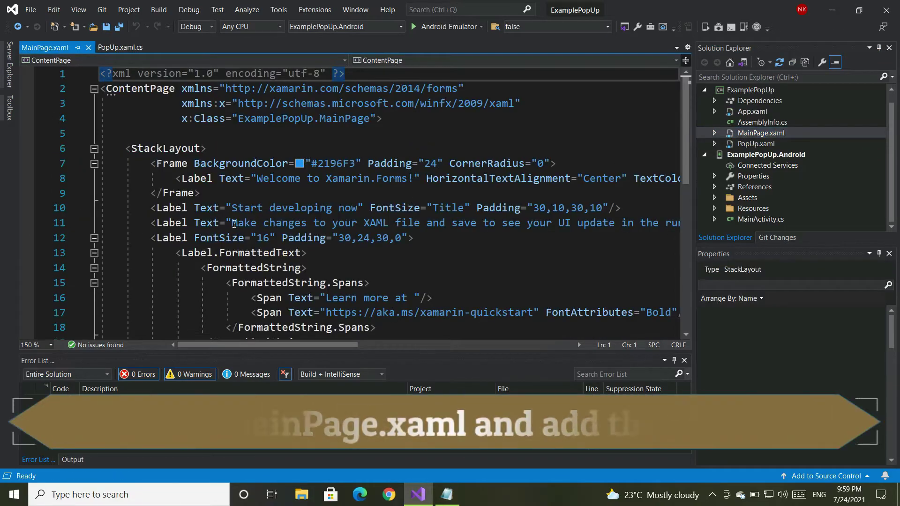
{"action": "scroll", "coordinate": [234, 222], "scroll_direction": "down", "scroll_amount": 2}
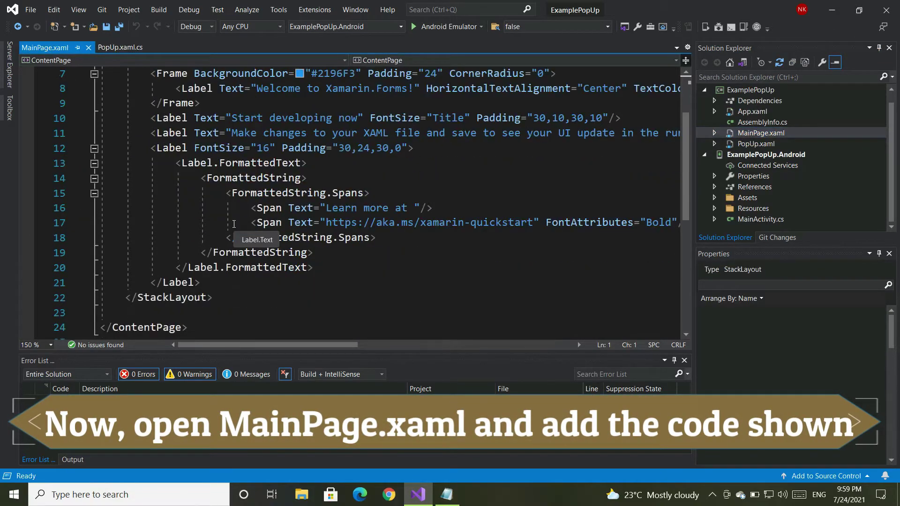
{"action": "scroll", "coordinate": [234, 224], "scroll_direction": "up", "scroll_amount": 1}
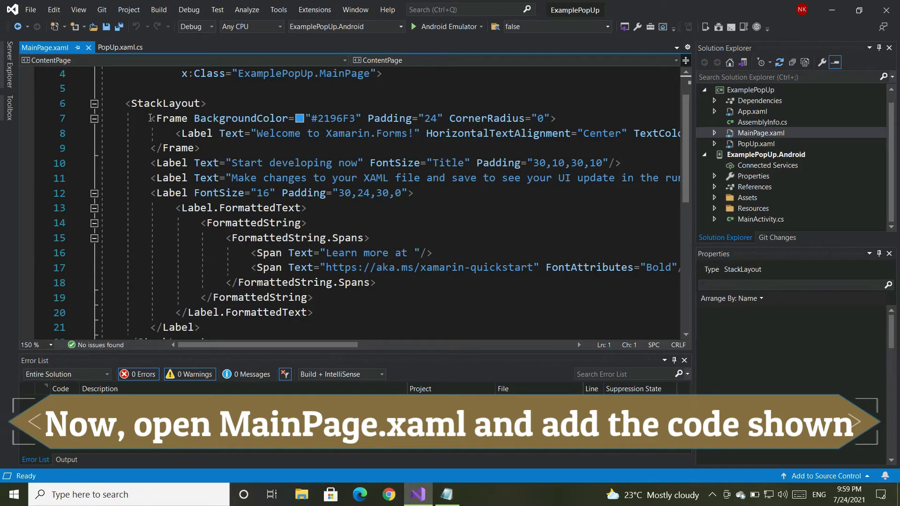
{"action": "mouse_move", "coordinate": [150, 119]}
{"action": "left_mouse_down"}
{"action": "mouse_move", "coordinate": [238, 325]}
{"action": "mouse_move", "coordinate": [229, 317]}
{"action": "left_mouse_up"}
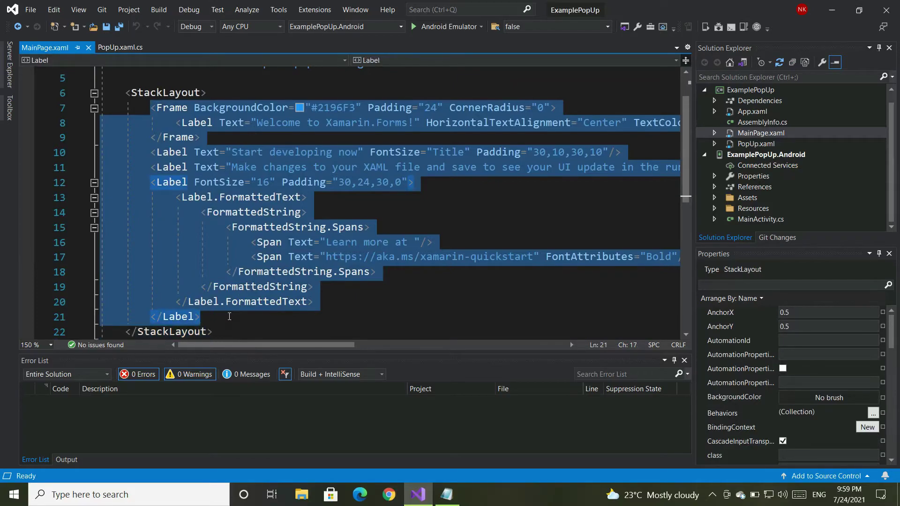
{"action": "key", "text": "ctrl+v"}
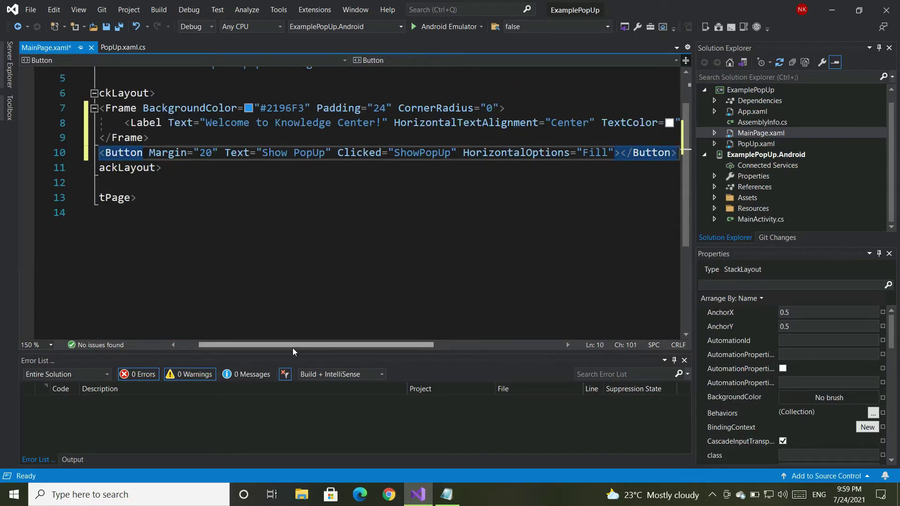
{"action": "left_click_drag", "start_coordinate": [293, 345], "coordinate": [271, 345]}
{"action": "scroll", "coordinate": [212, 220], "scroll_direction": "up", "scroll_amount": 1}
{"action": "scroll", "coordinate": [211, 221], "scroll_direction": "up", "scroll_amount": 1}
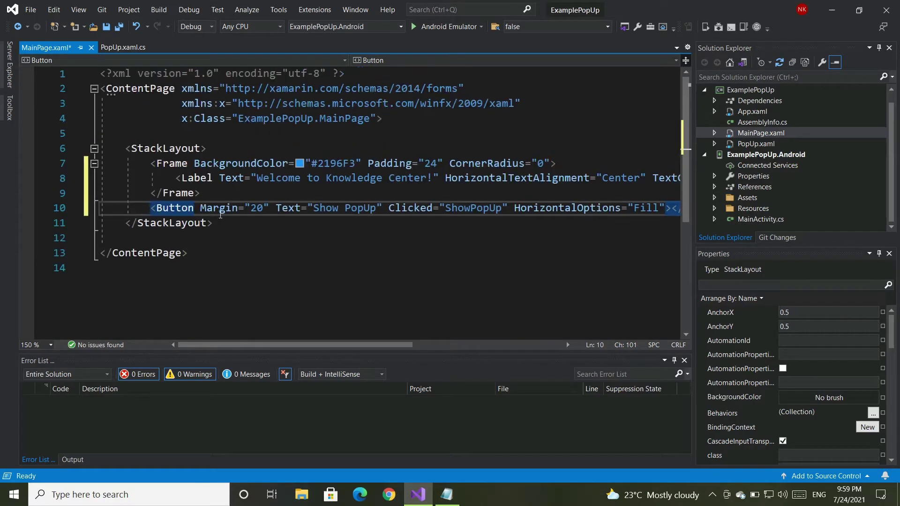
Save MainPage.xaml and close the PopUp.xaml.cs tab.
{"action": "left_click", "coordinate": [234, 209]}
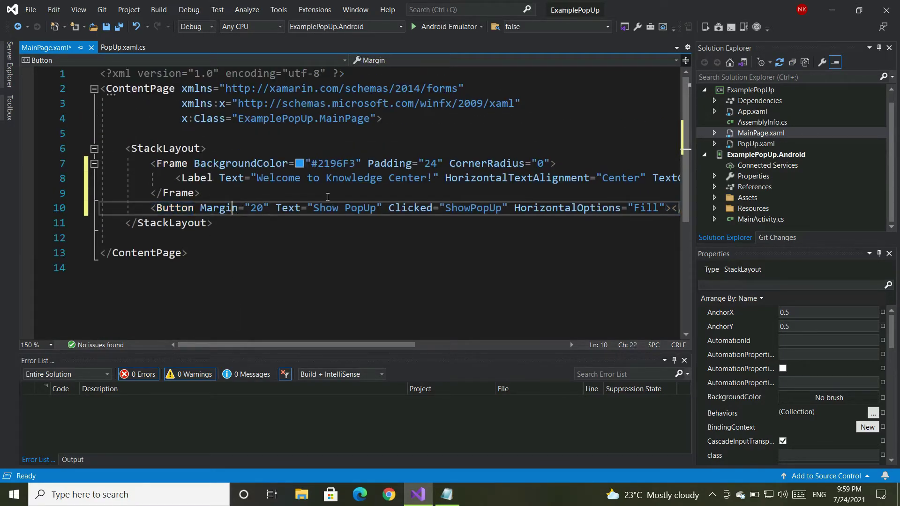
{"action": "left_click", "coordinate": [118, 28]}
{"action": "left_click", "coordinate": [164, 48]}
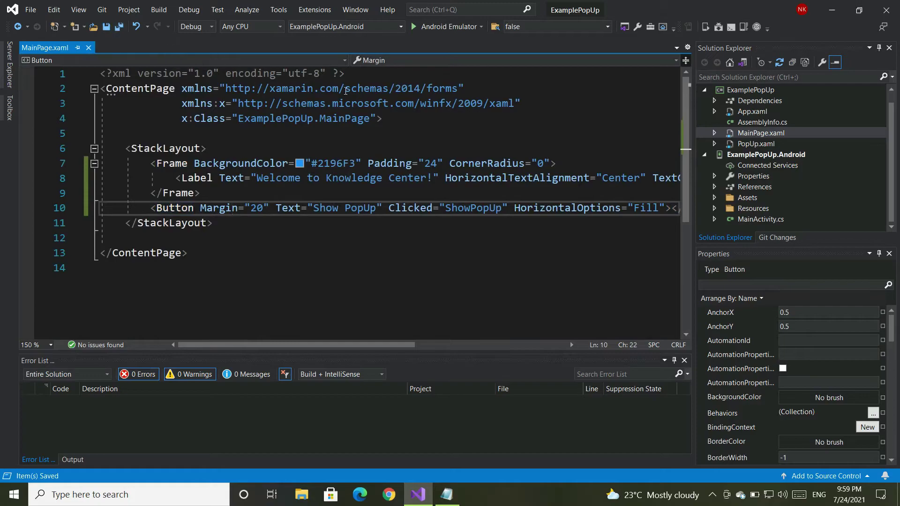
{"action": "left_click", "coordinate": [716, 133]}
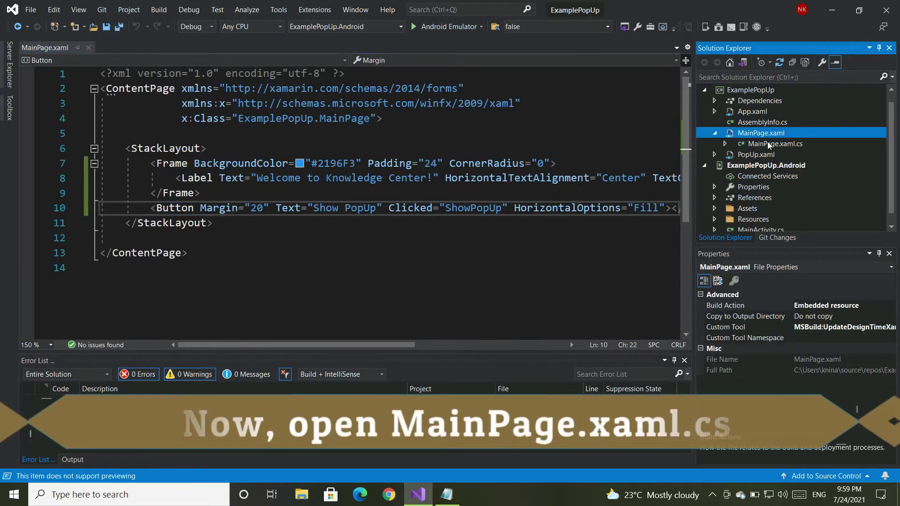
Insert the async ShowPopUp method after the MainPage constructor in MainPage.xaml.cs and save.
{"action": "left_click", "coordinate": [765, 144]}
{"action": "double_click", "coordinate": [765, 144]}
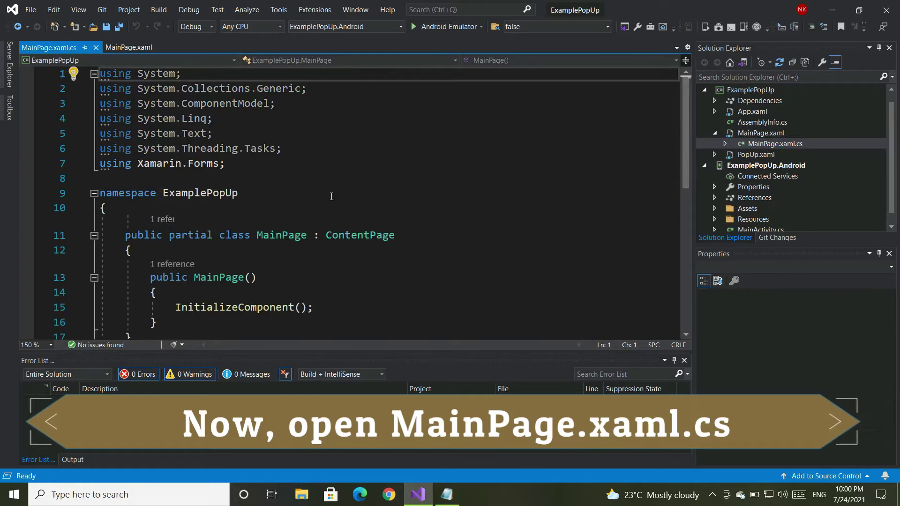
{"action": "scroll", "coordinate": [331, 196], "scroll_direction": "down", "scroll_amount": 1}
{"action": "scroll", "coordinate": [330, 196], "scroll_direction": "down", "scroll_amount": 2}
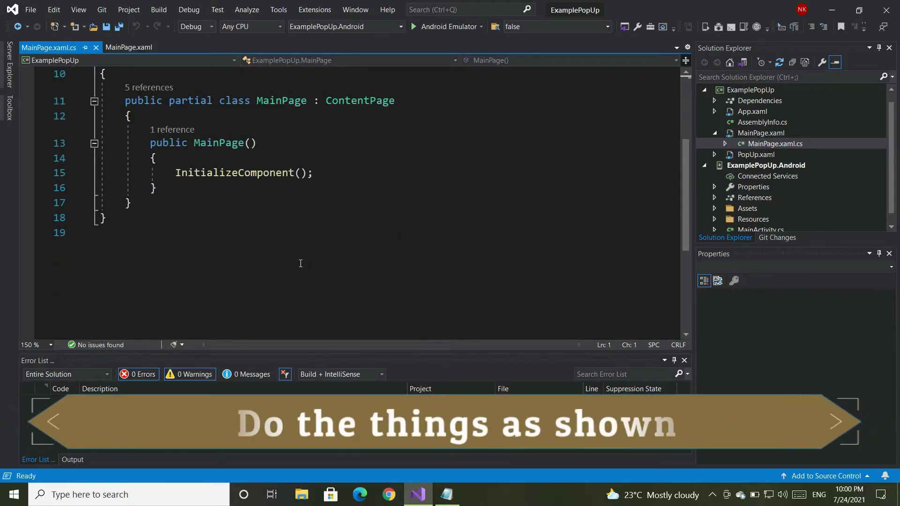
{"action": "left_click", "coordinate": [178, 194]}
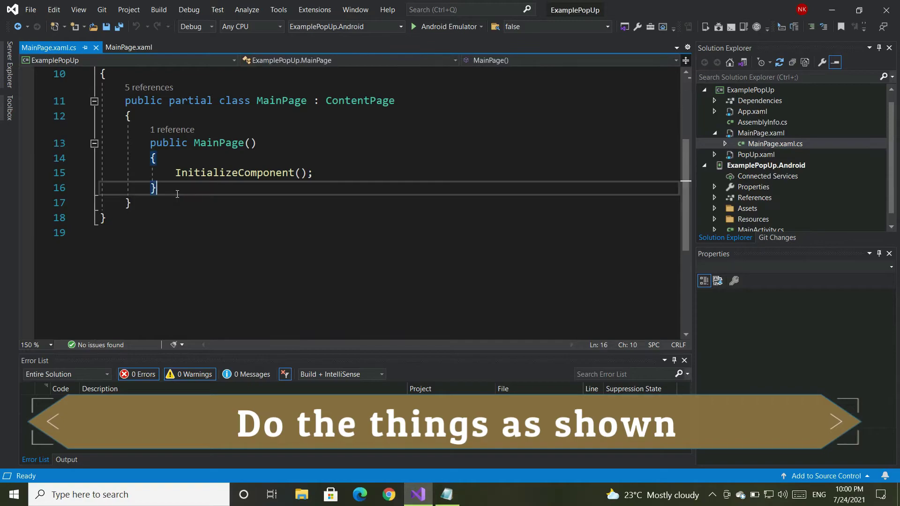
{"action": "key", "text": "Return"}
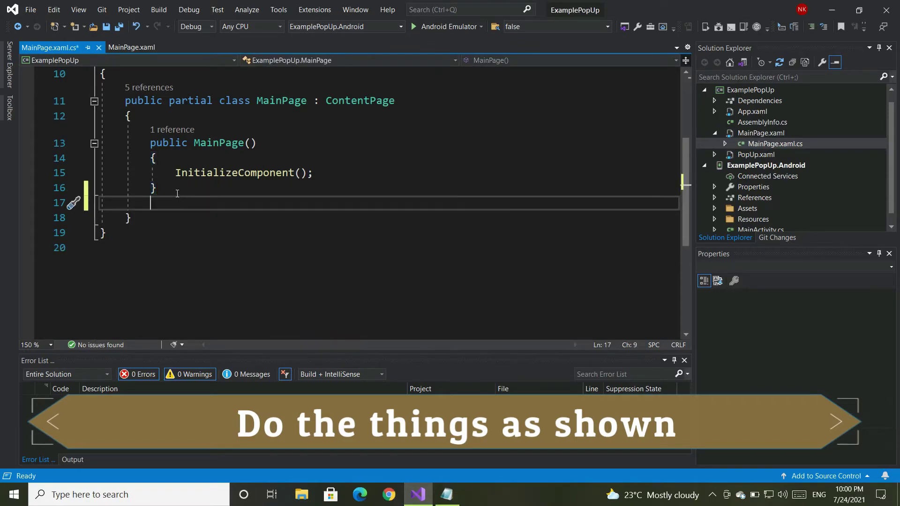
{"action": "type", "text": "private async void ShowPopUp(object sender, EventArgs e)         {             await PopupNavigation.Instance.PushAsync(new PopUp());         }"}
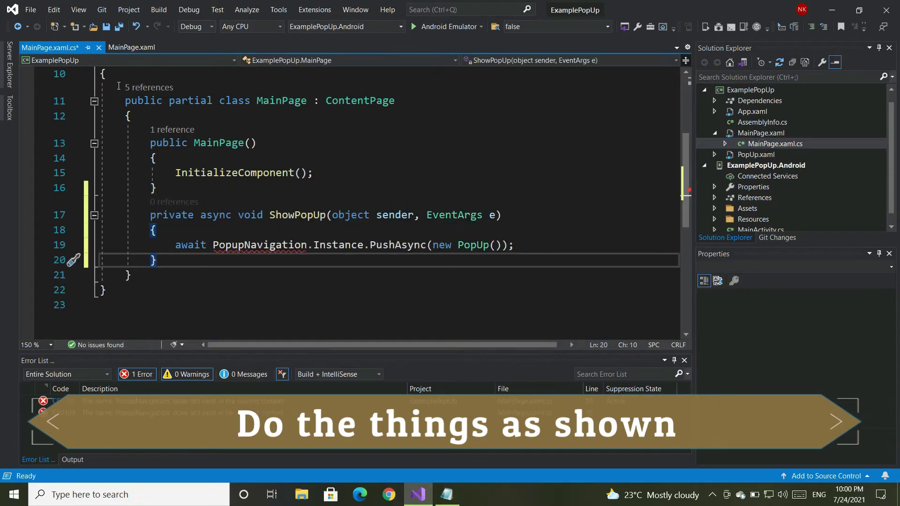
{"action": "key", "text": "ctrl+s"}
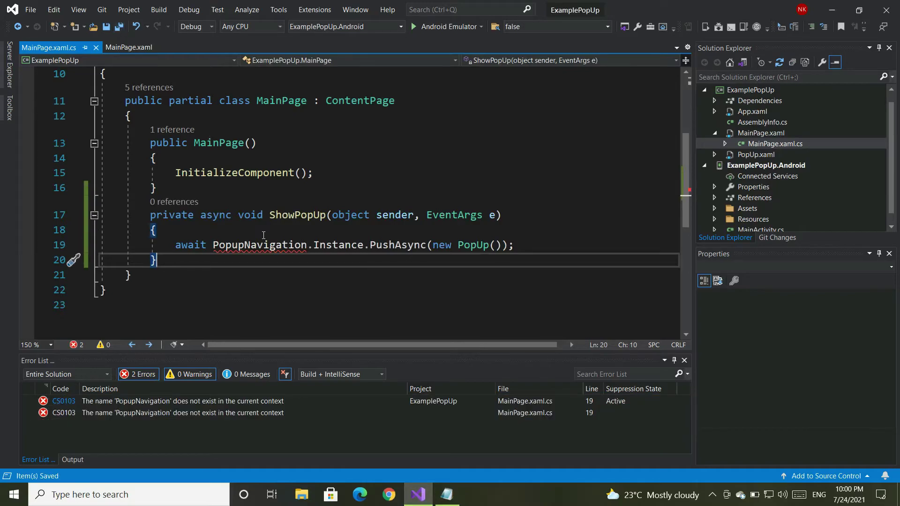
Resolve PopupNavigation by adding 'using Rg.Plugins.Popup.Services;' and save the file.
{"action": "left_click", "coordinate": [265, 245]}
{"action": "right_click", "coordinate": [264, 248]}
{"action": "left_click", "coordinate": [288, 213]}
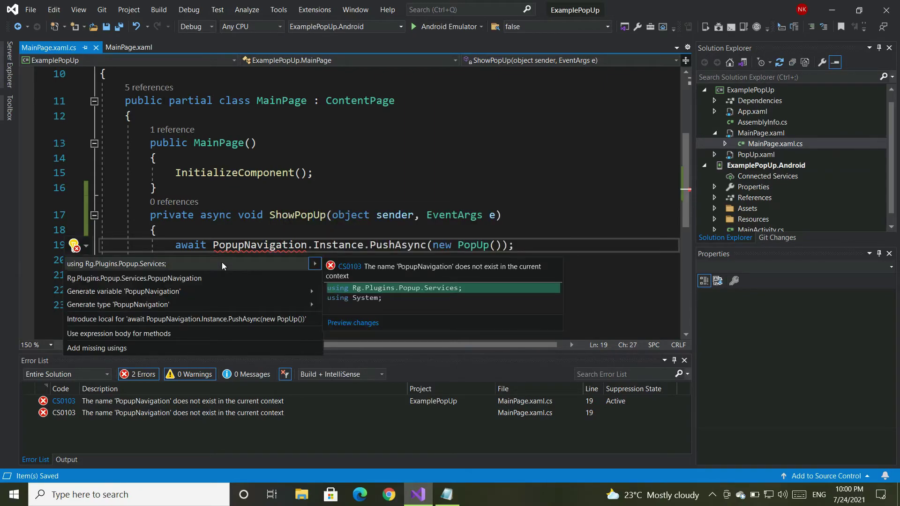
{"action": "left_click", "coordinate": [221, 264]}
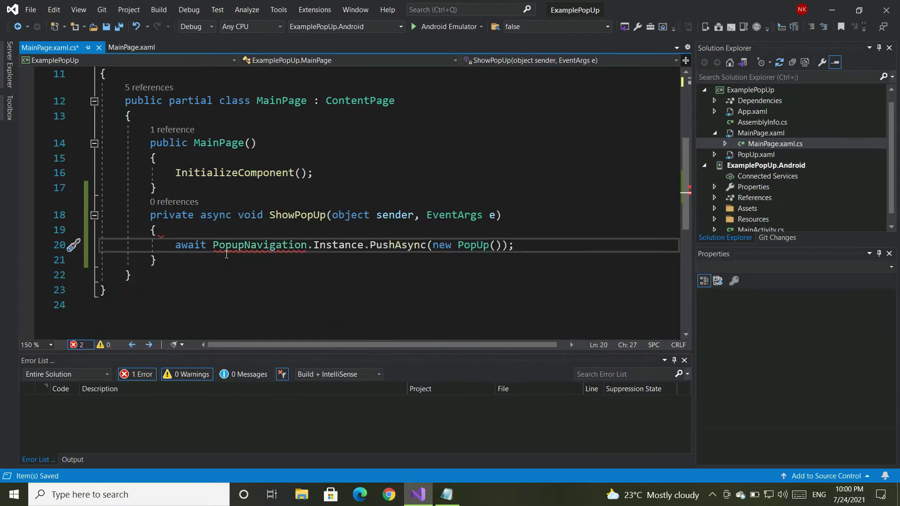
{"action": "scroll", "coordinate": [238, 207], "scroll_direction": "up", "scroll_amount": 3}
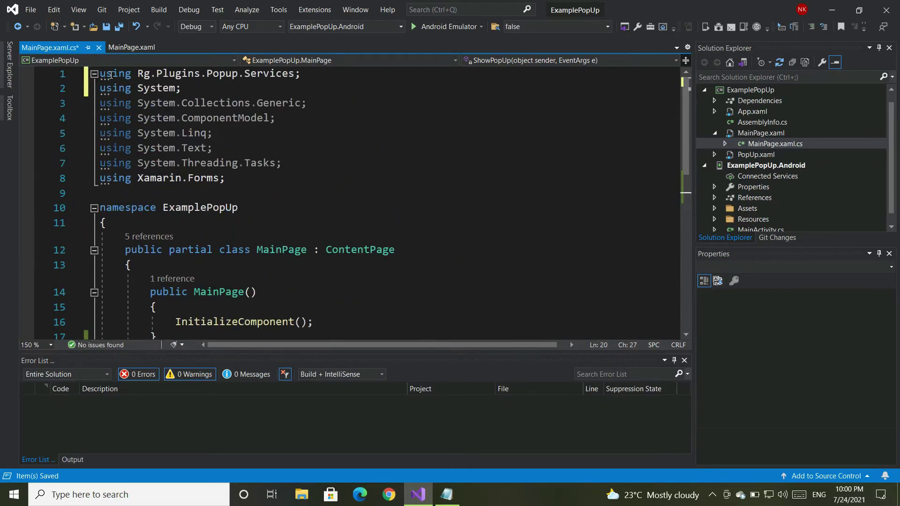
{"action": "left_click_drag", "start_coordinate": [100, 73], "coordinate": [320, 67]}
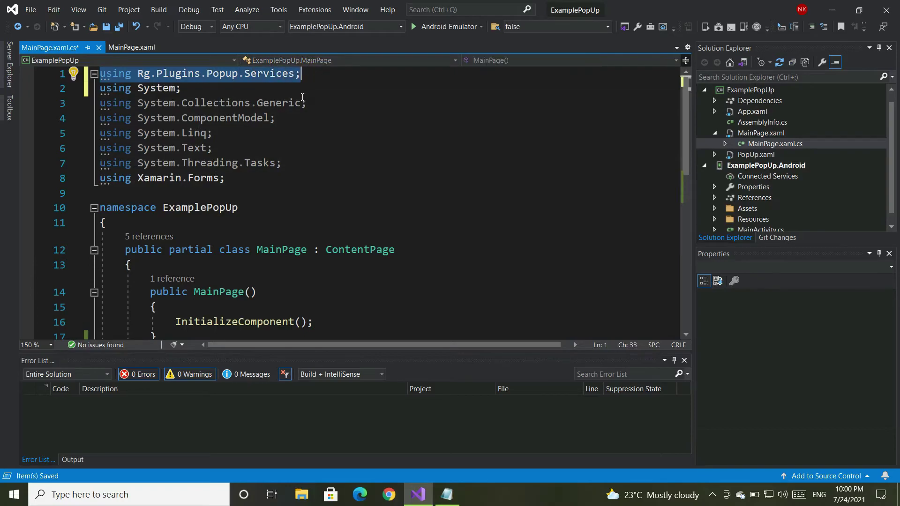
{"action": "left_click", "coordinate": [259, 87]}
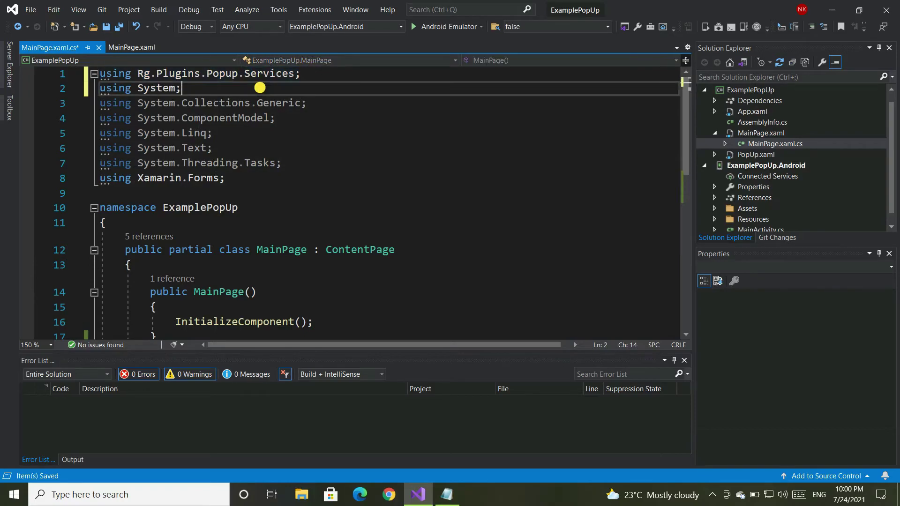
{"action": "left_click", "coordinate": [117, 31]}
{"action": "scroll", "coordinate": [287, 151], "scroll_direction": "down", "scroll_amount": 2}
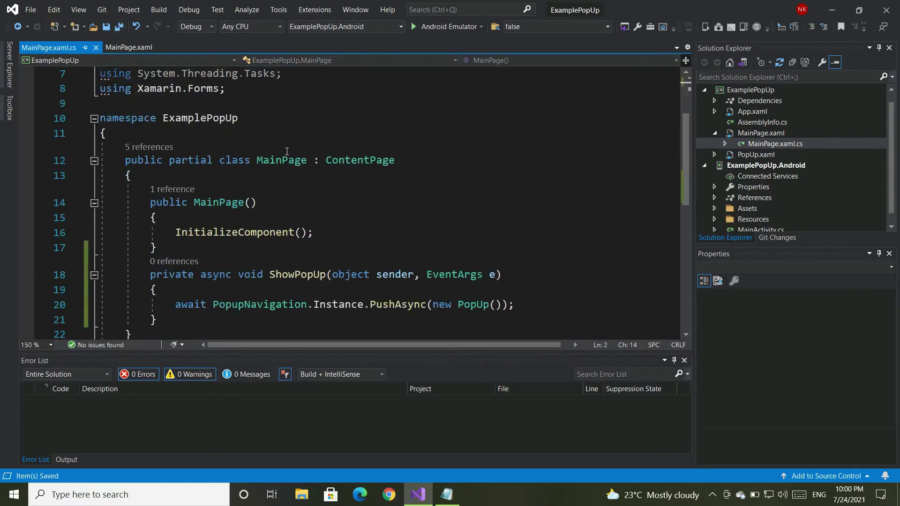
{"action": "scroll", "coordinate": [286, 151], "scroll_direction": "down", "scroll_amount": 1}
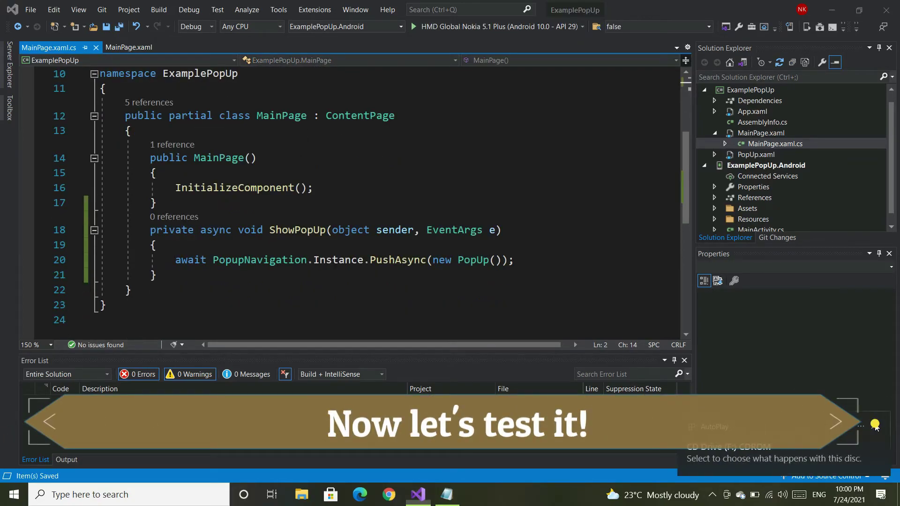
Build and deploy the ExamplePopUp app to the HMD Global Nokia 5.1 Plus phone.
{"action": "left_click", "coordinate": [876, 427]}
{"action": "left_click", "coordinate": [511, 28]}
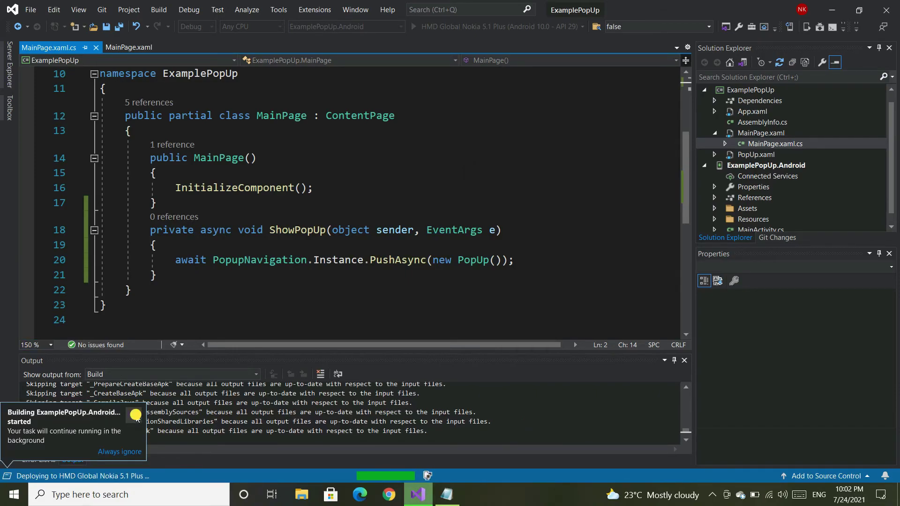
{"action": "left_click", "coordinate": [133, 415]}
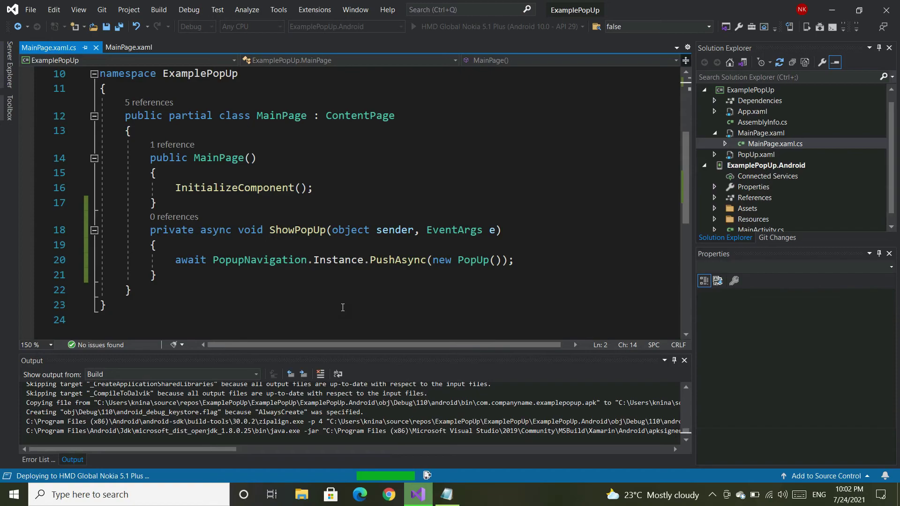